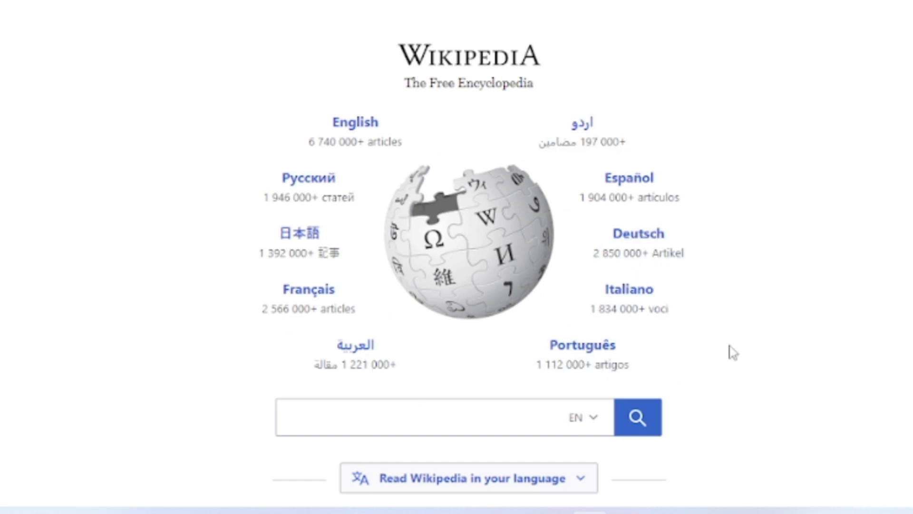
Open the search language list and close it without changing the language
left_click(592, 419)
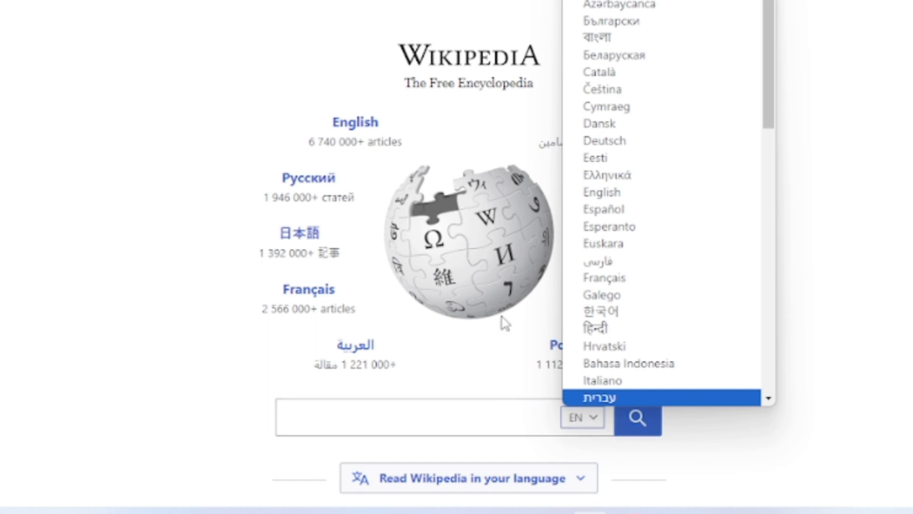
left_click(585, 420)
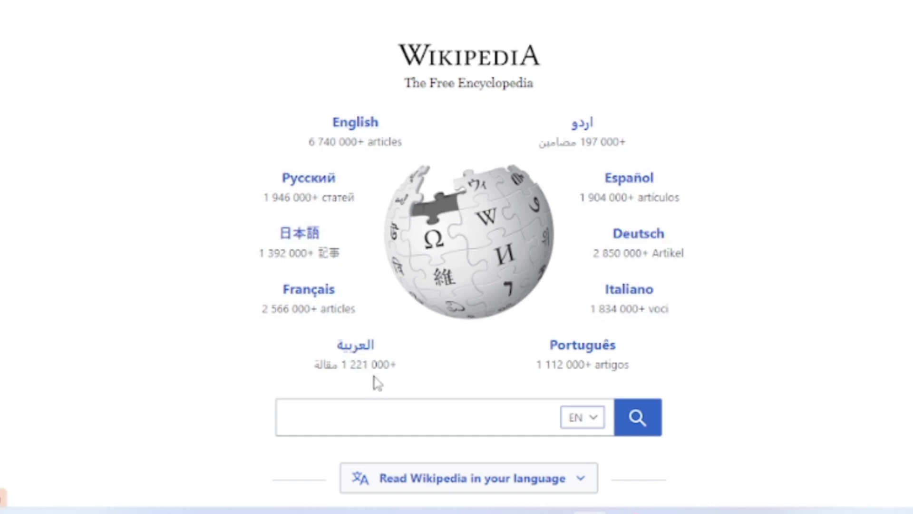
left_click(361, 423)
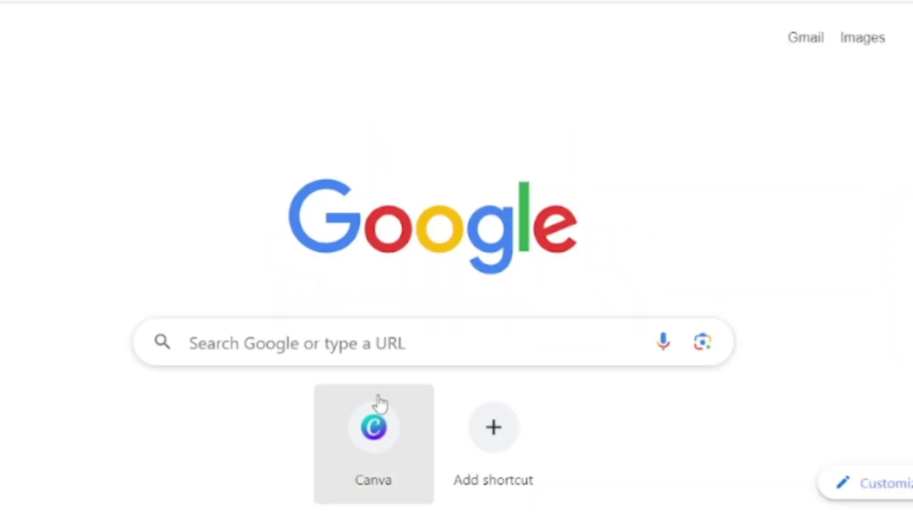
Search Google for 'google bard ai' using the matching suggestion
left_click(387, 349)
type("goo")
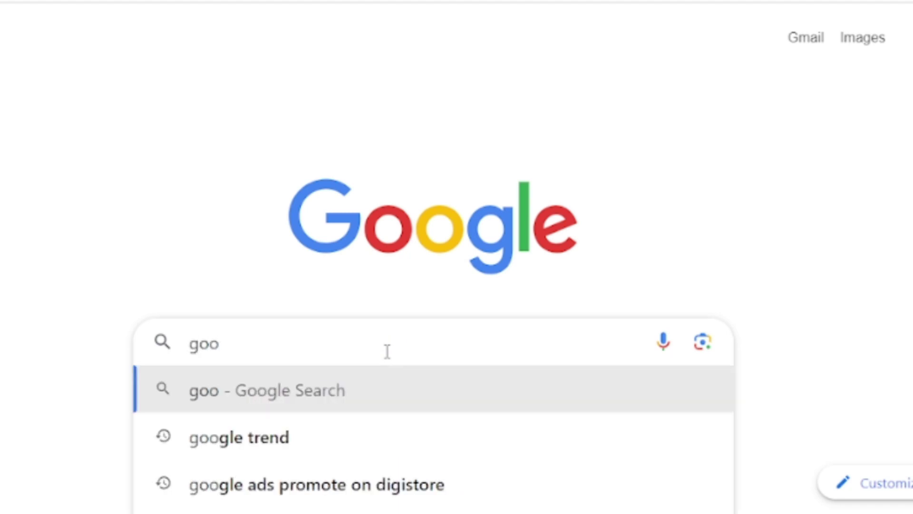
type("gle bard ai")
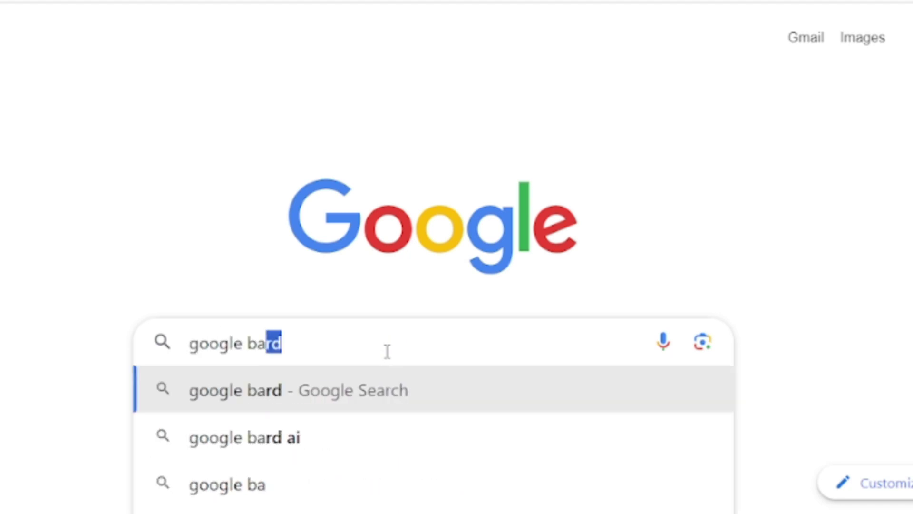
left_click(349, 436)
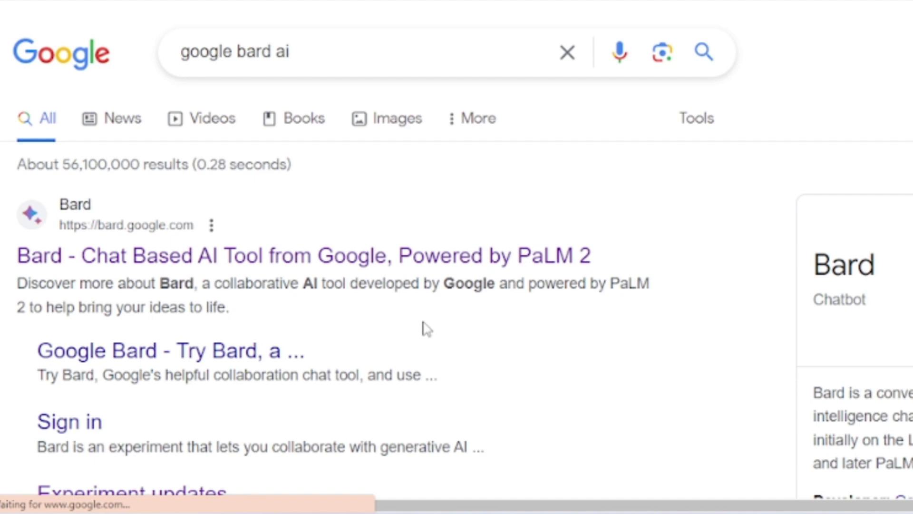
Open Bard and ask it for the '10 most popular wikipidia niches'
left_click(438, 259)
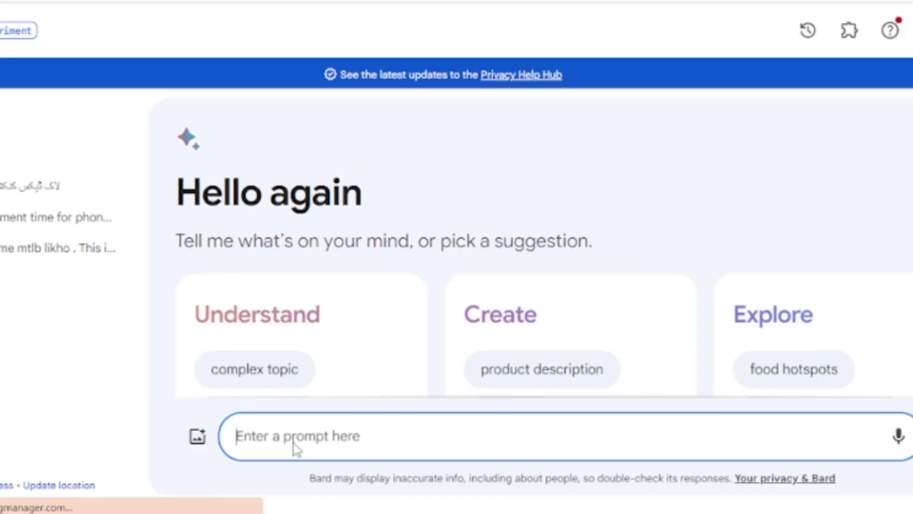
type("10 mo")
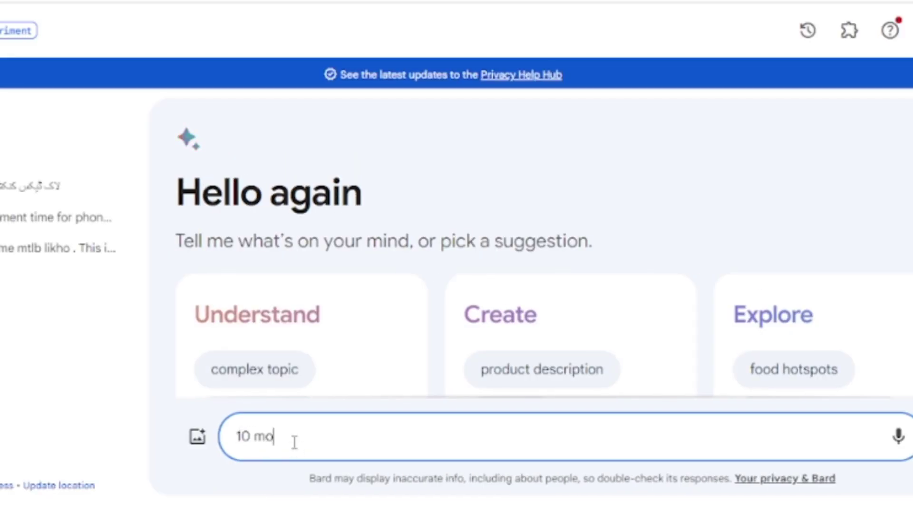
type("st popular wi")
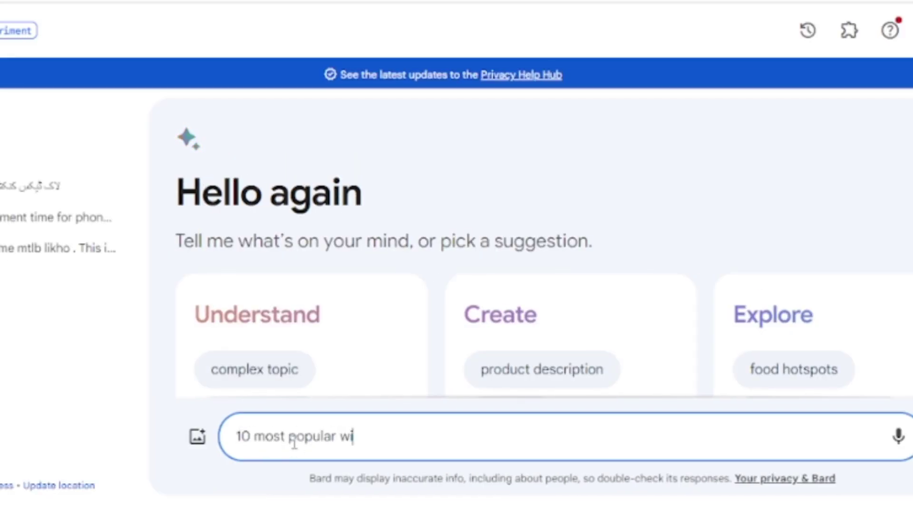
type("kipidia")
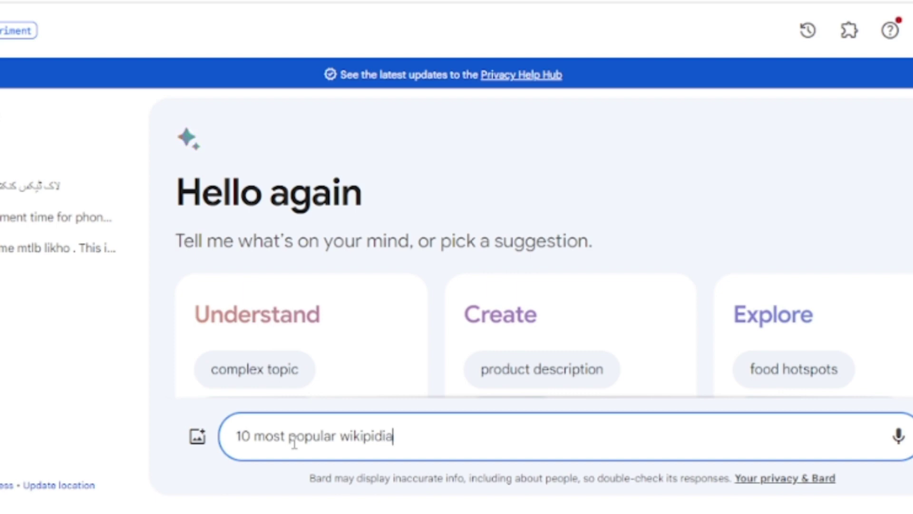
type(" niches")
key("BackSpace")
key("BackSpace")
type("hes")
key("Return")
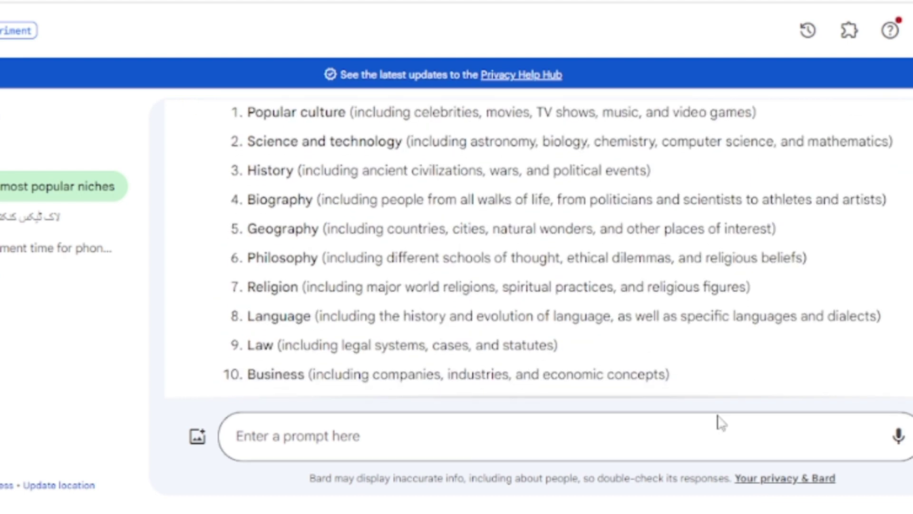
Ask Bard for the 10 most popular science and technology articles on Wikipedia
left_click(680, 435)
type("10 mo")
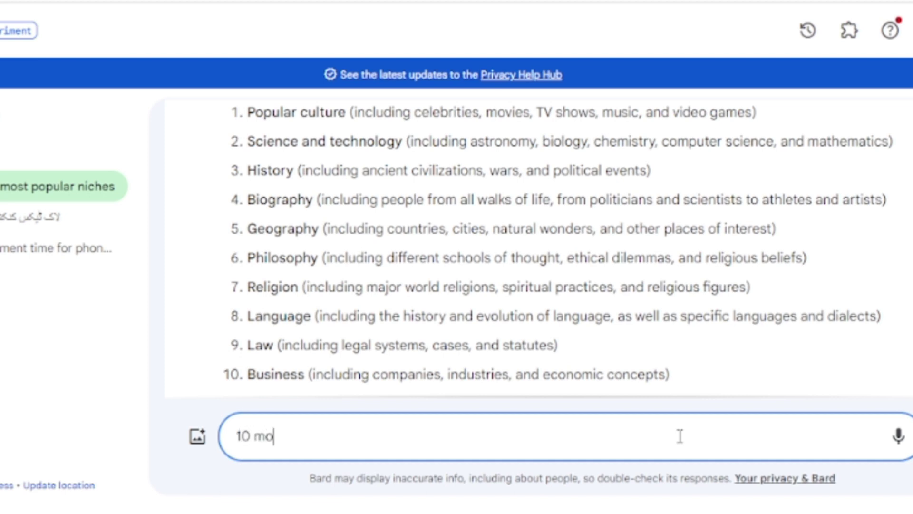
type("st popular science and tecnology articles on")
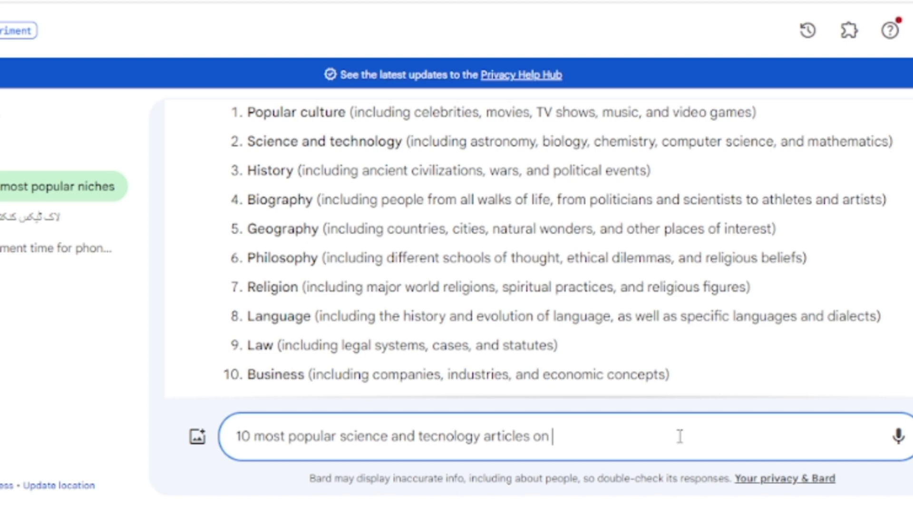
type("dia")
key("Return")
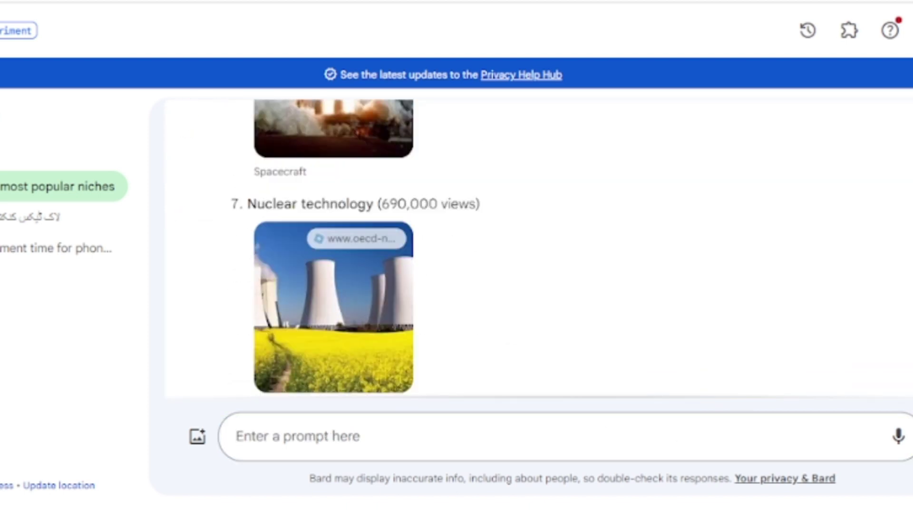
Scroll back through the answer and briefly highlight the 'Artificial intelligence' entry
scroll(563, 249, "up", 20)
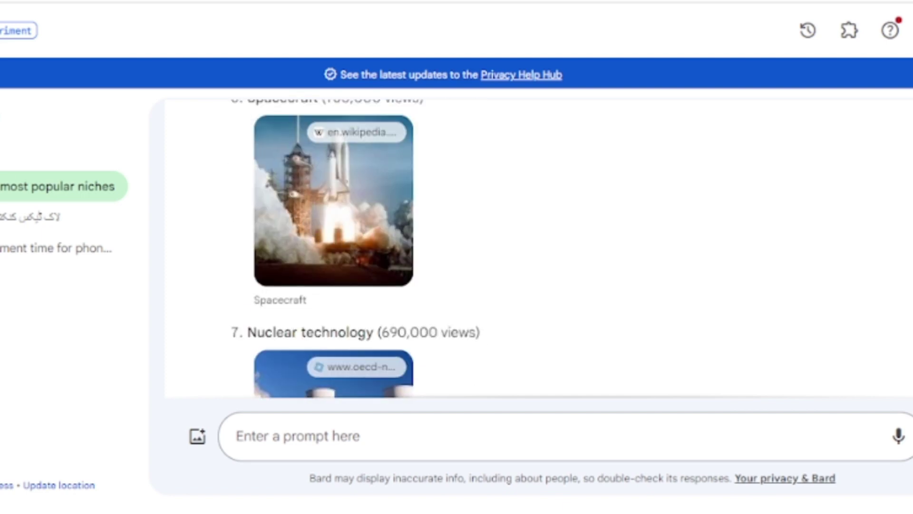
scroll(563, 249, "up", 15)
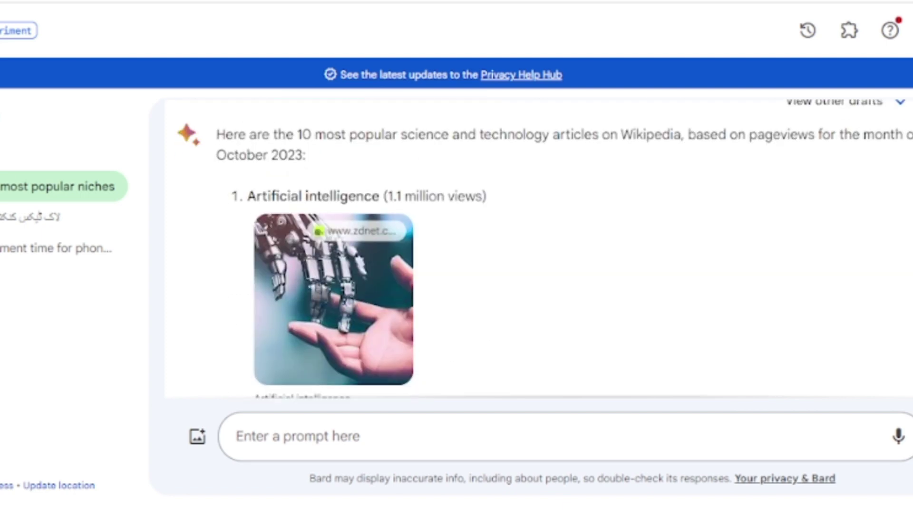
left_click_drag(247, 196, 383, 196)
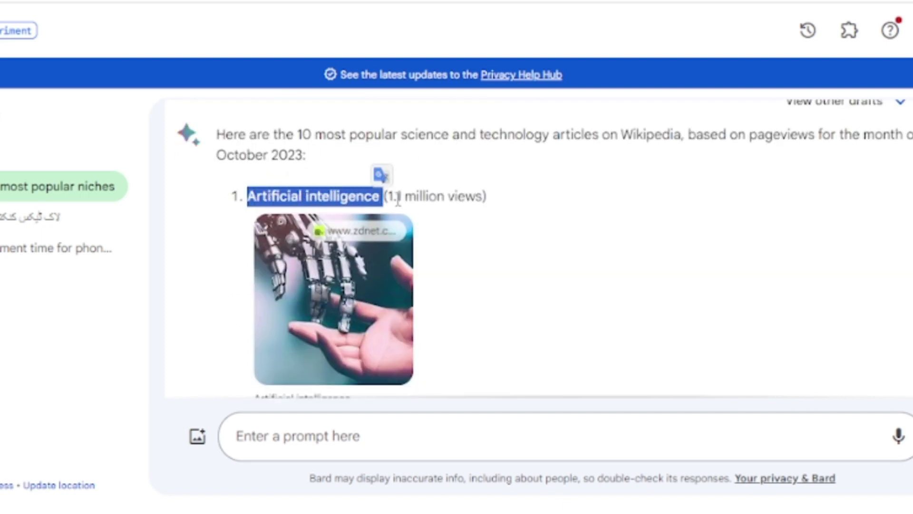
left_click(540, 236)
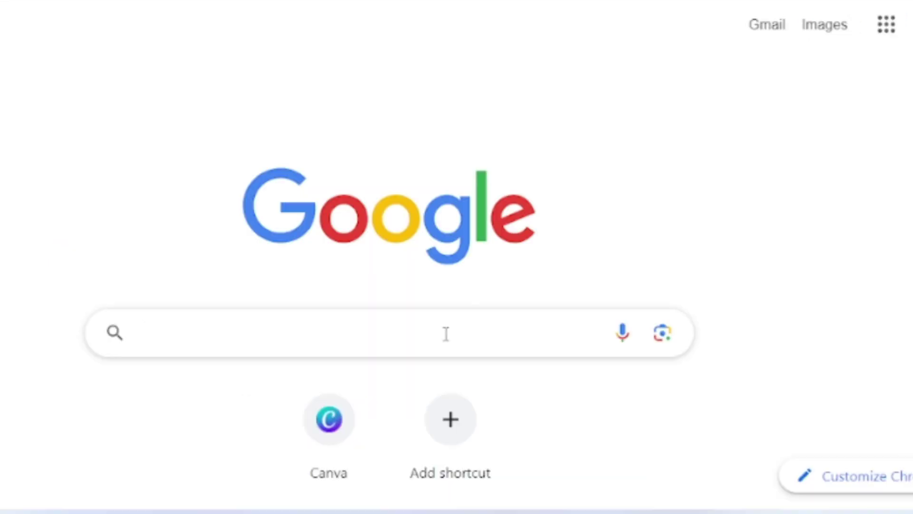
Search Google for 'wikipedia ai' and open Wikipedia's Artificial intelligence article
left_click(446, 334)
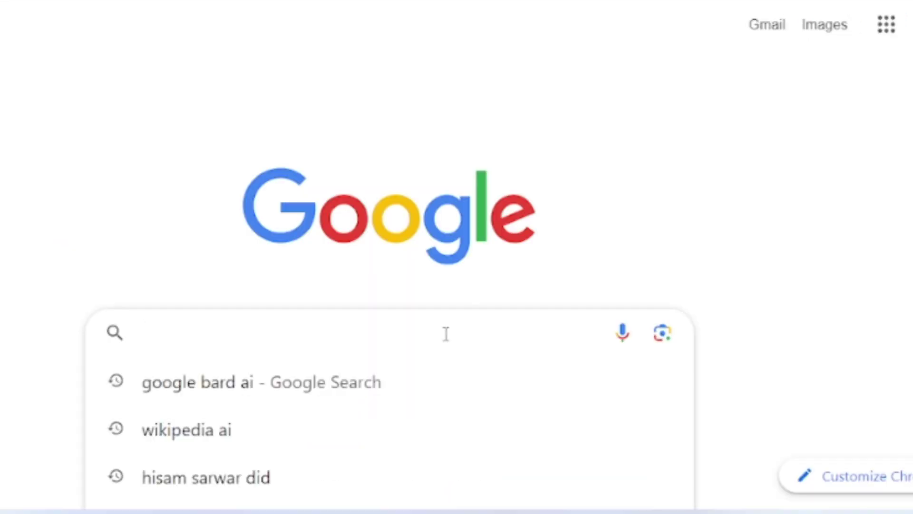
left_click(379, 421)
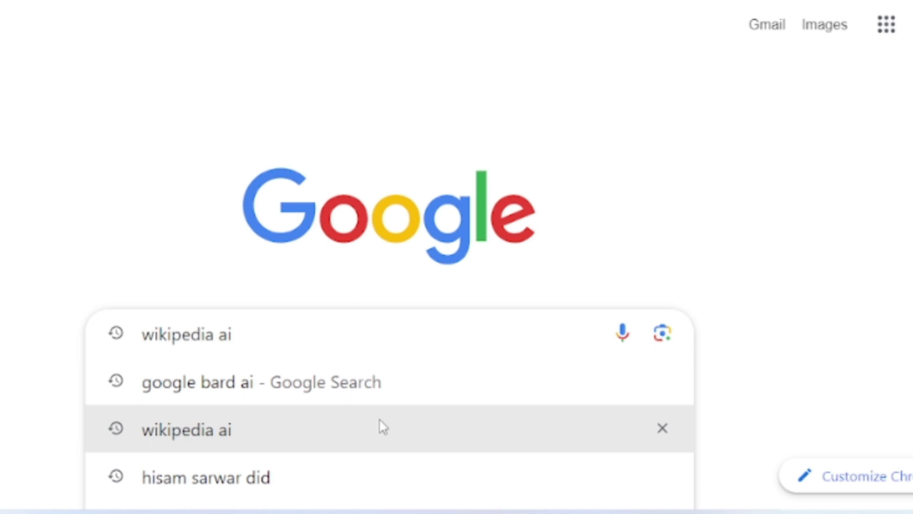
left_click(186, 245)
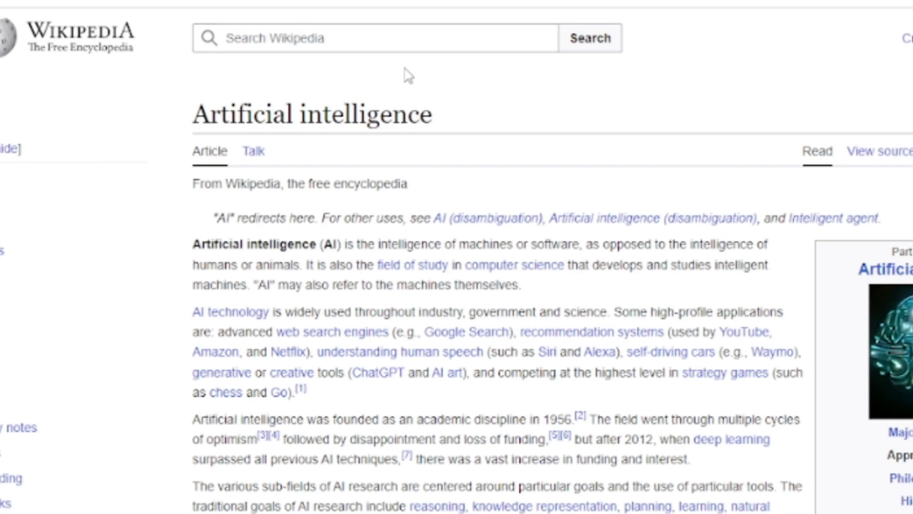
scroll(401, 137, "down", 20)
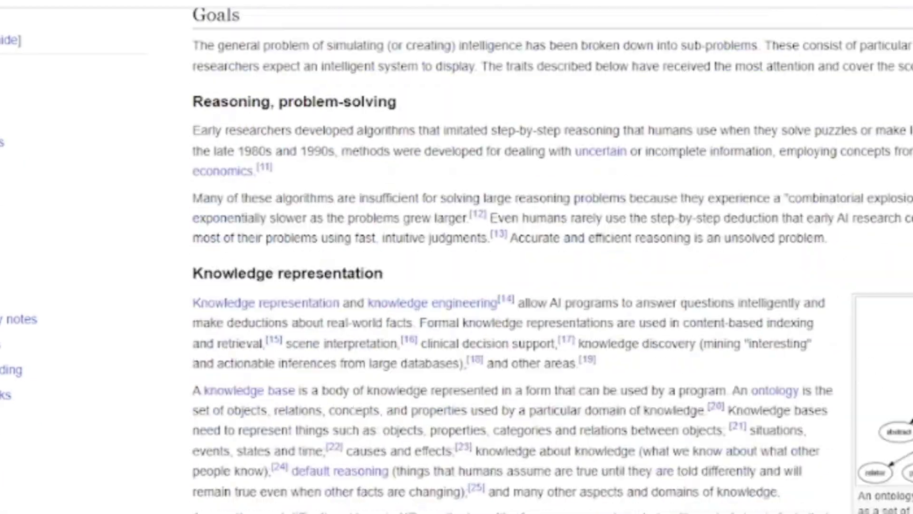
scroll(552, 257, "down", 20)
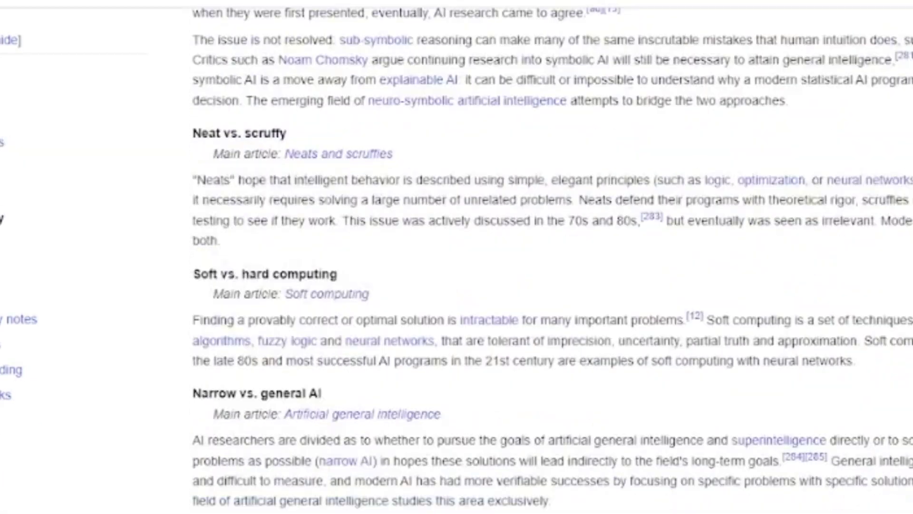
scroll(551, 257, "up", 20)
scroll(457, 257, "up", 20)
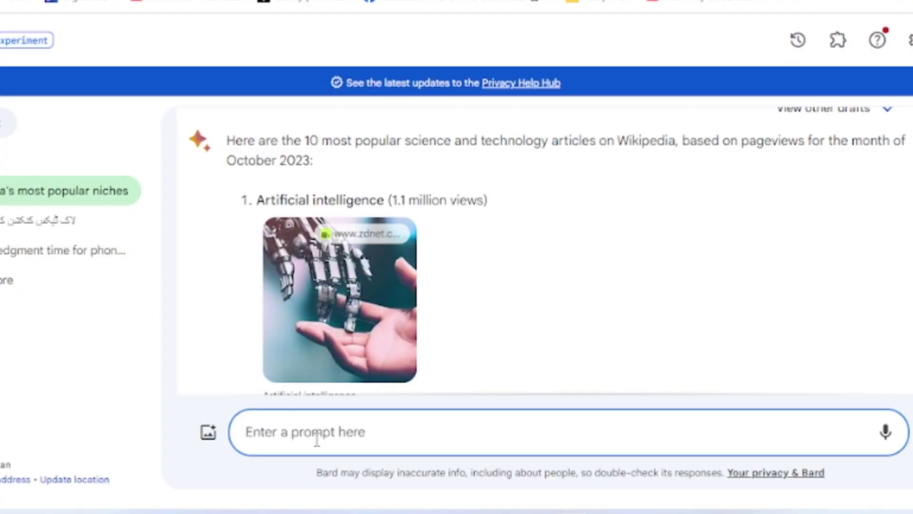
Ask Bard to rewrite the pasted Wikipedia Artificial_intelligence link in 300 words
type("re")
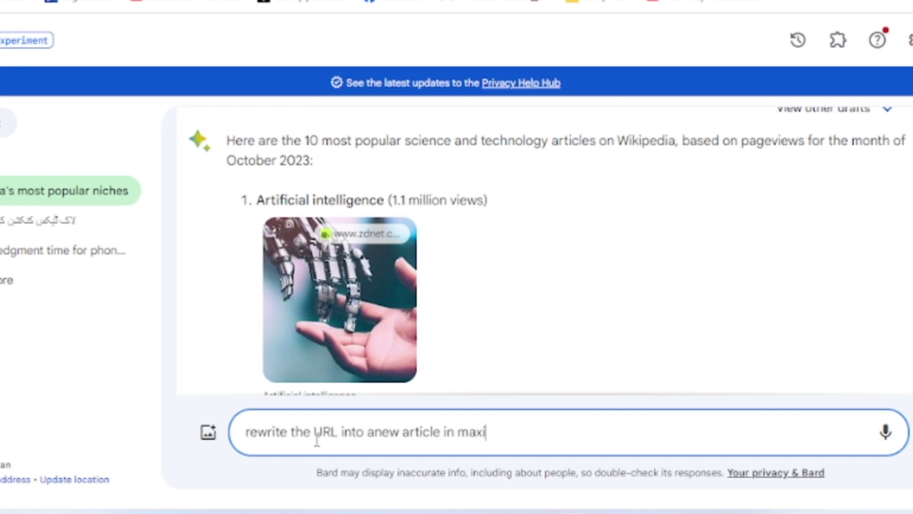
type("300 ")
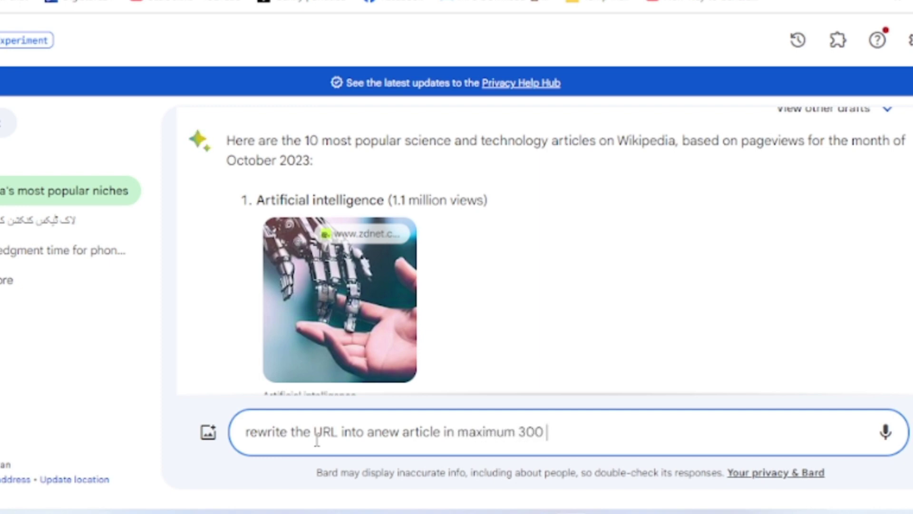
type("words.")
type("https://en.wikipedia.org/wiki/Artificial_intelligence")
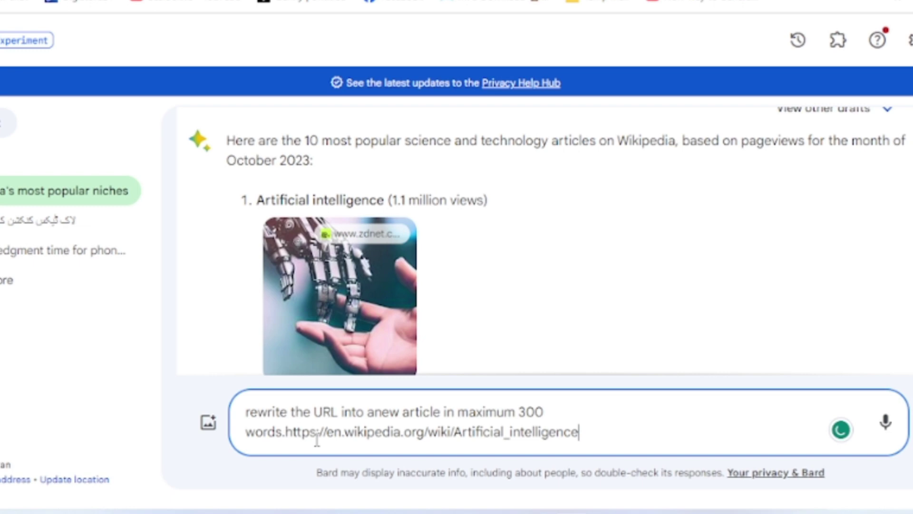
key("Return")
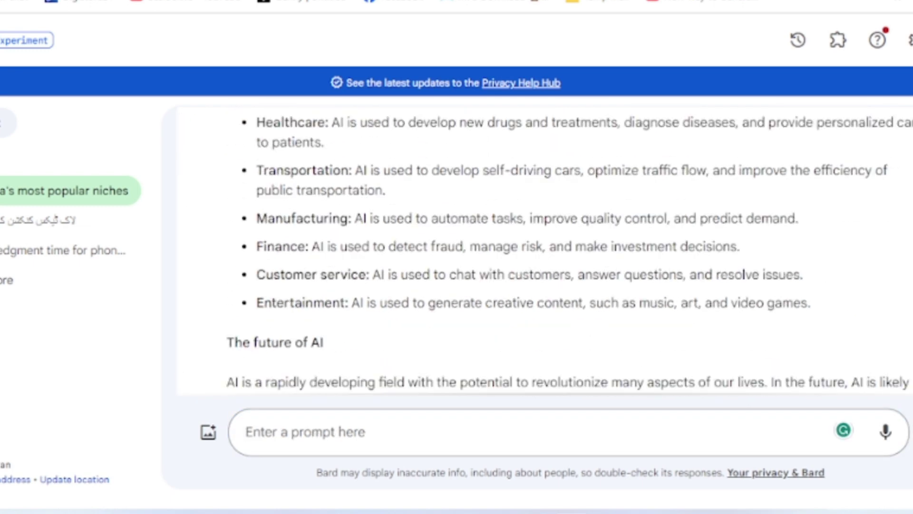
scroll(542, 247, "up", 10)
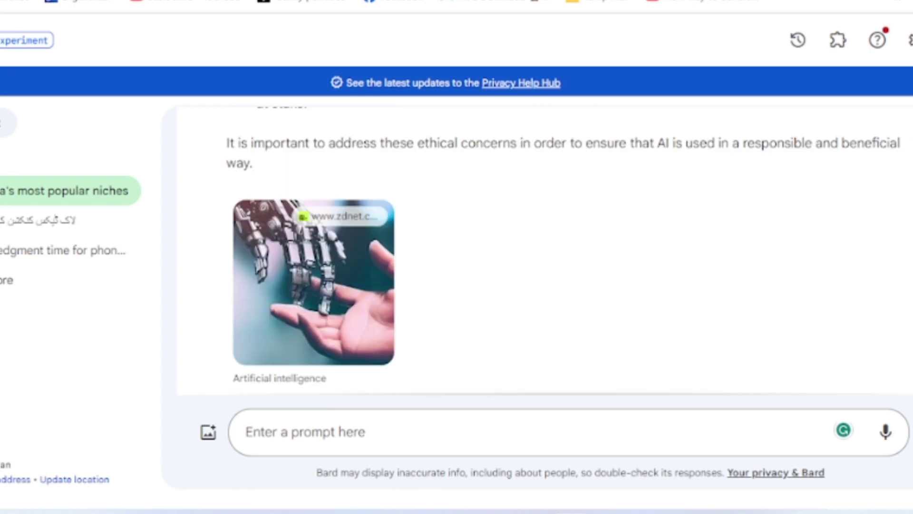
scroll(835, 310, "up", 5)
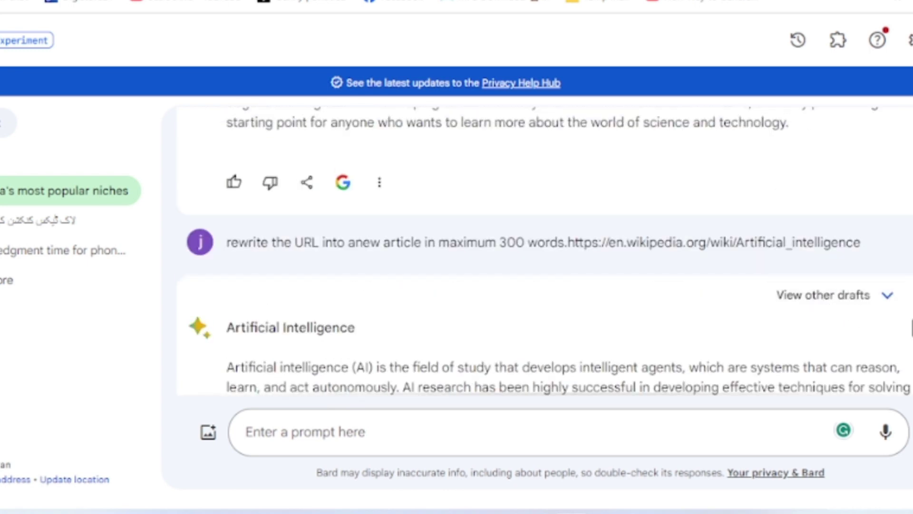
Have Bard read its Artificial Intelligence article aloud while scrolling down
left_click(892, 297)
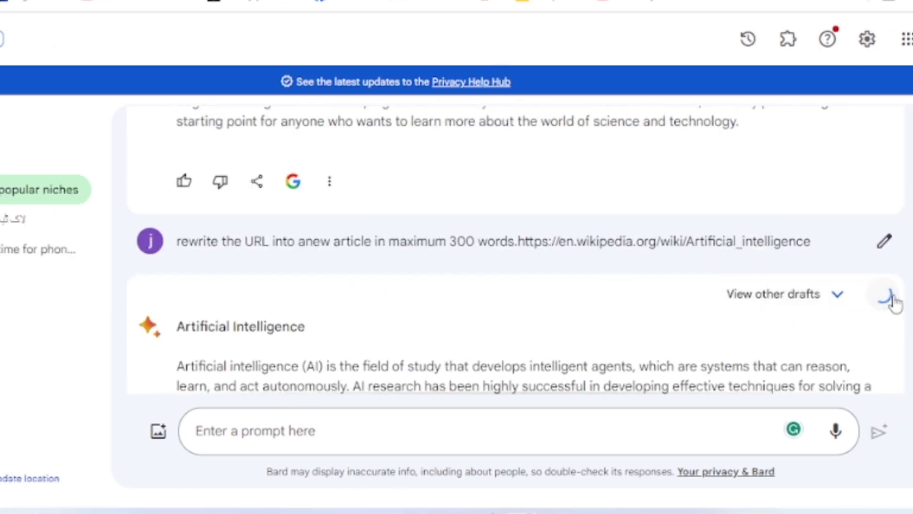
scroll(880, 300, "down", 1)
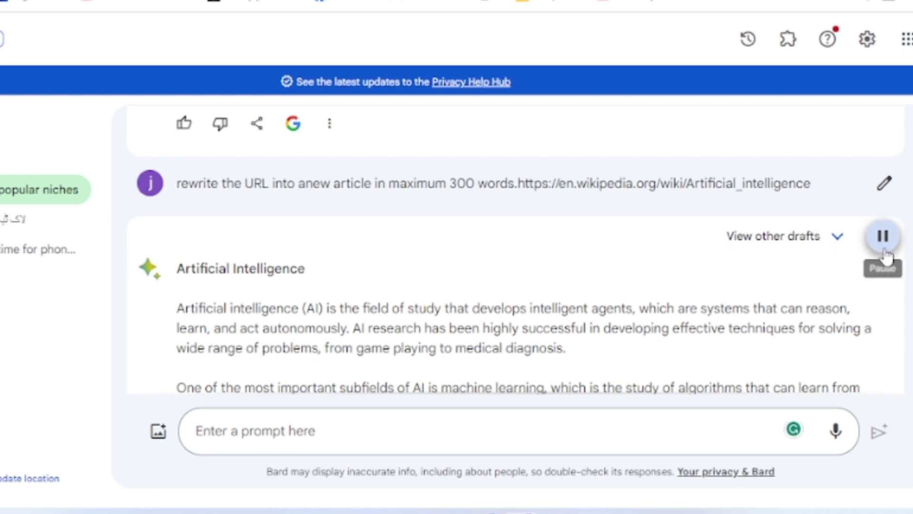
scroll(886, 257, "down", 3)
Ask Bard to write a YouTube intro script about artificial intelligence
left_click(373, 434)
type("write a you")
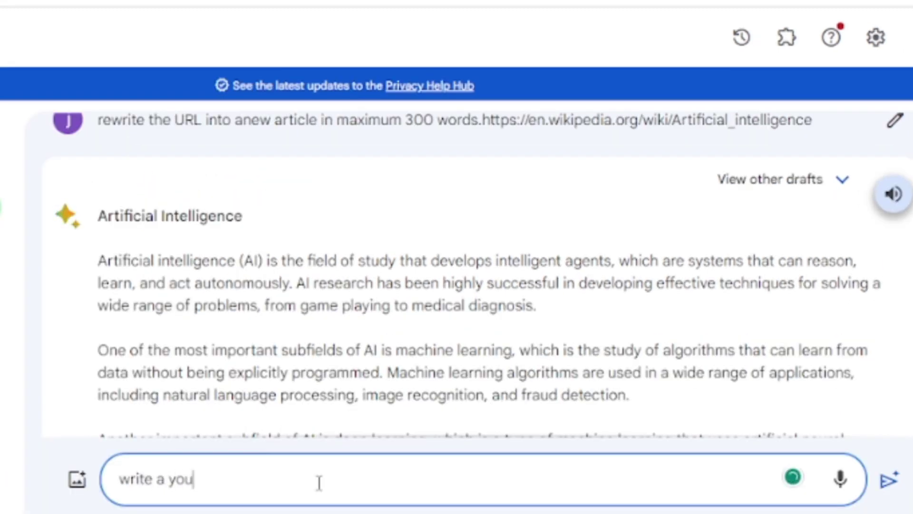
type("tube intro script abut")
key("Left")
key("Left")
type("b")
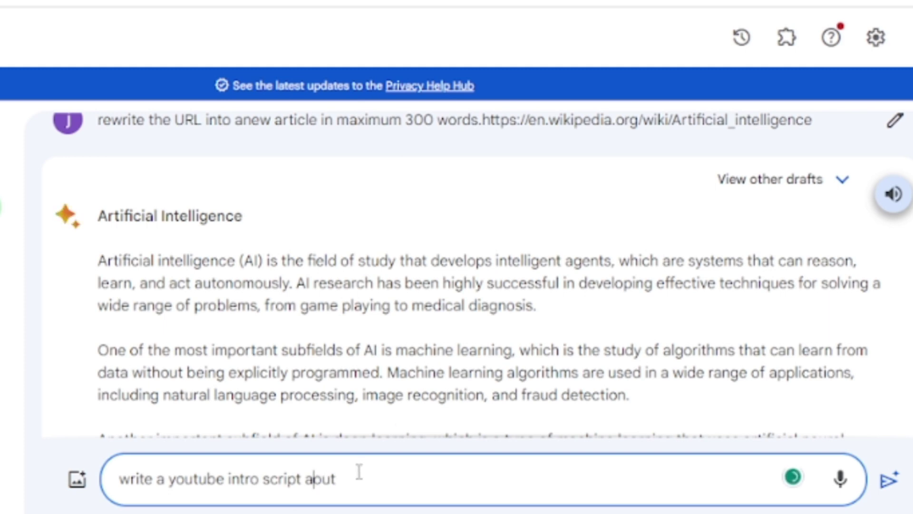
type("o")
key("End")
type("artificial intellig")
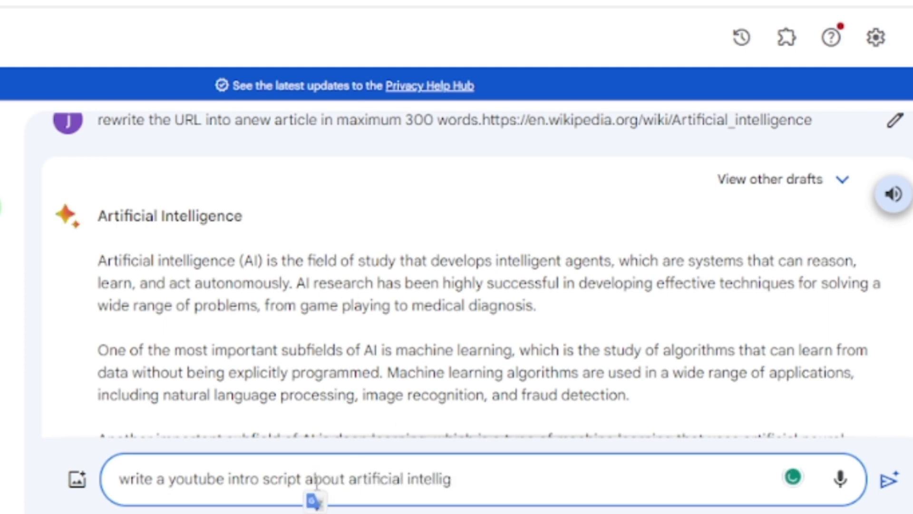
type("ience.")
key("Return")
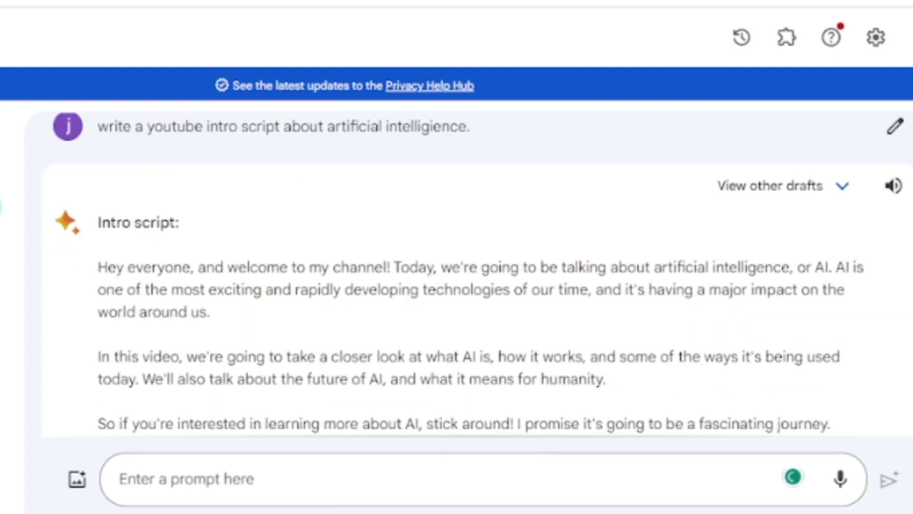
scroll(162, 232, "down", 5)
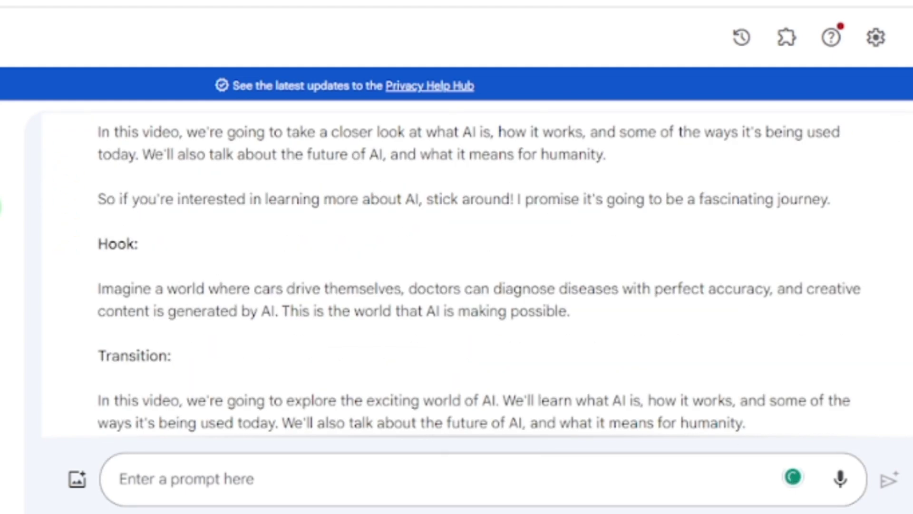
scroll(162, 232, "up", 4)
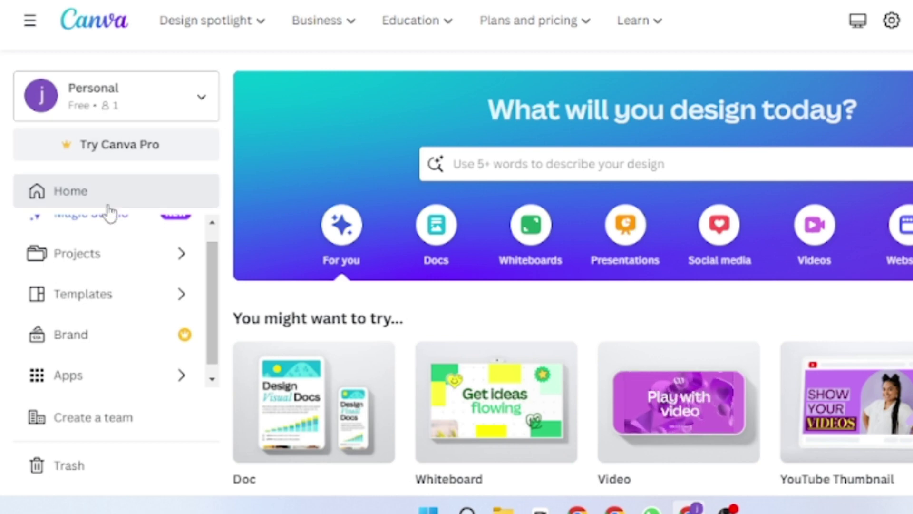
Find Avatars by NeiroAI in Canva's Apps directory and start a new design with it
left_click(99, 378)
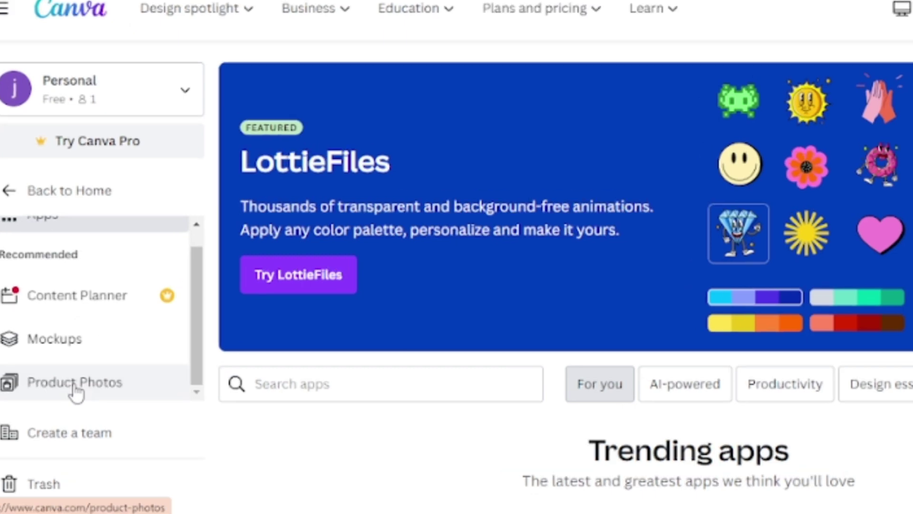
scroll(481, 467, "down", 5)
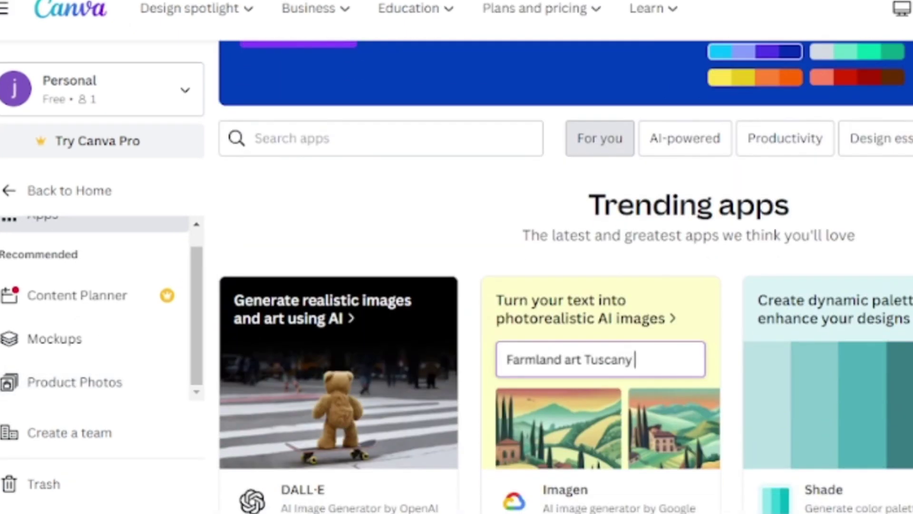
scroll(456, 285, "down", 10)
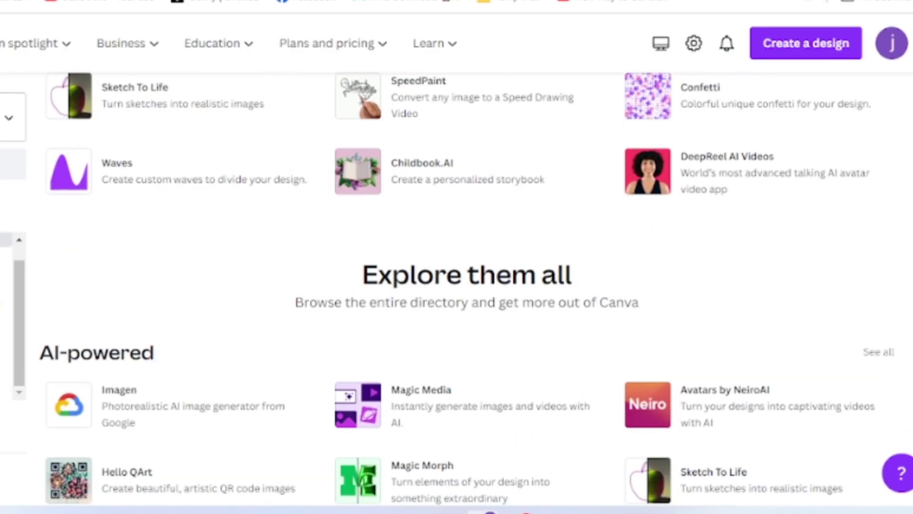
scroll(456, 285, "down", 2)
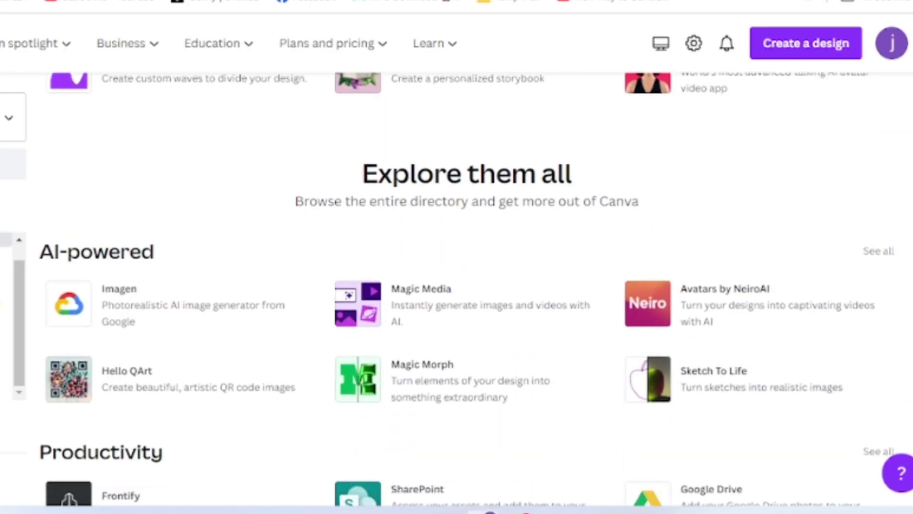
left_click(738, 301)
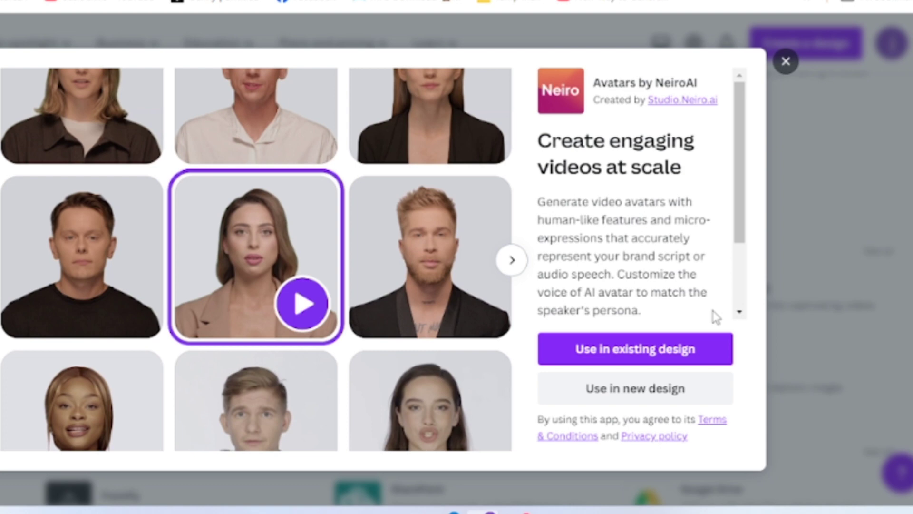
left_click(649, 399)
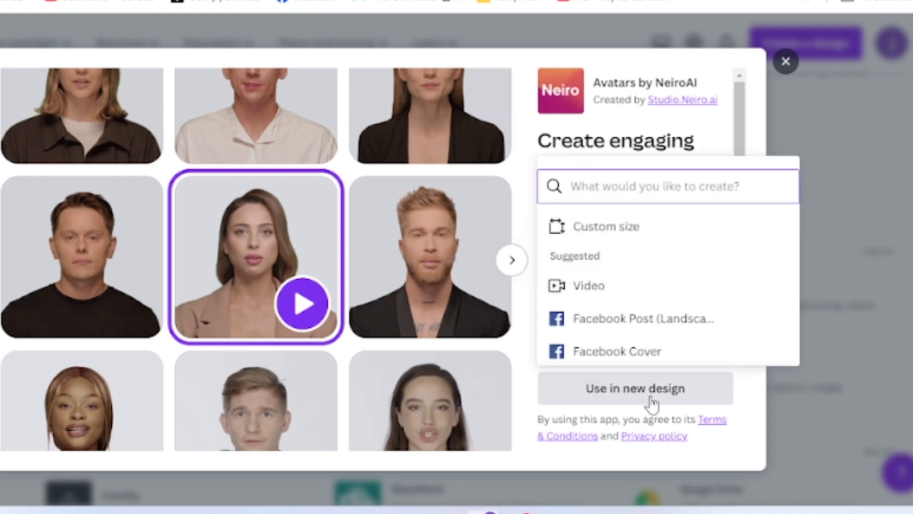
Make the new design a video and choose a different presenter avatar
left_click(626, 297)
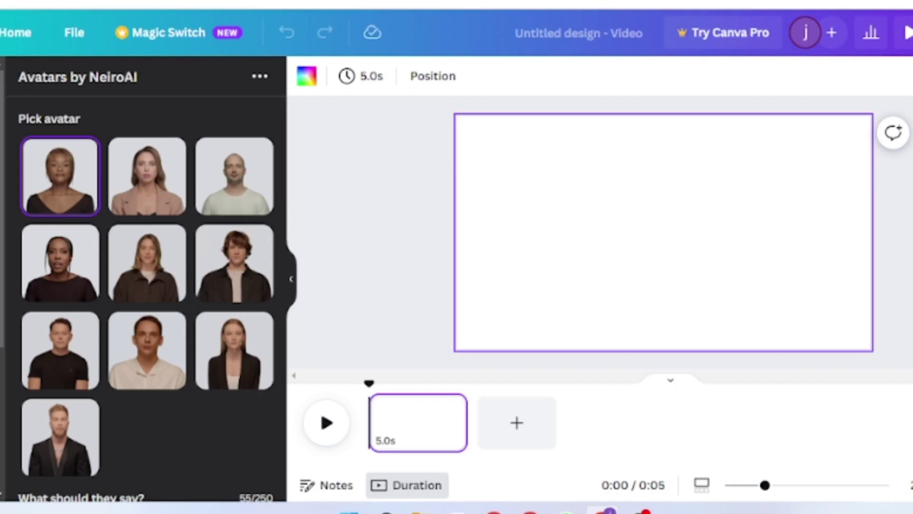
scroll(143, 286, "down", 3)
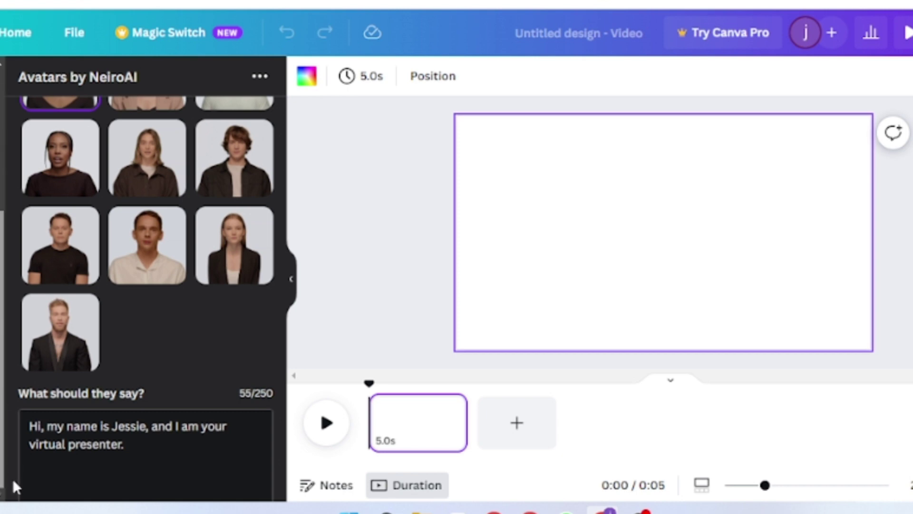
scroll(283, 309, "up", 3)
scroll(280, 284, "down", 1)
scroll(190, 276, "up", 1)
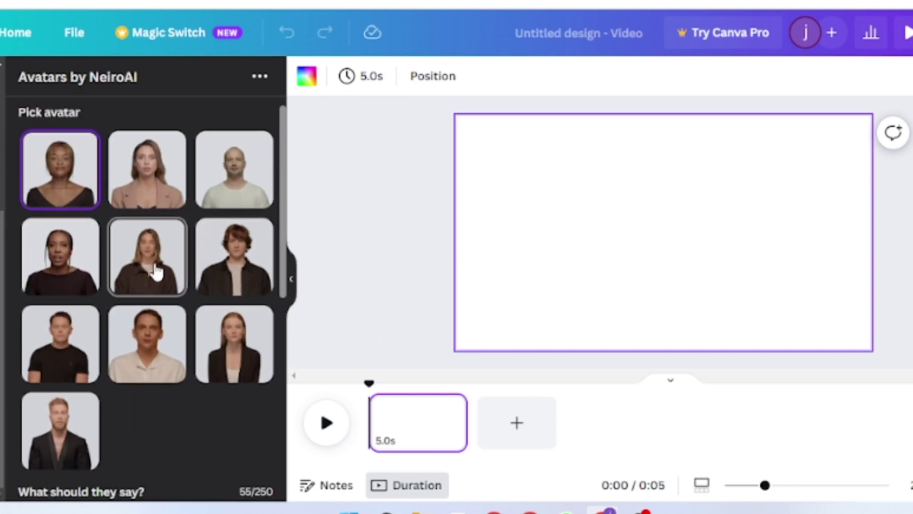
left_click(155, 264)
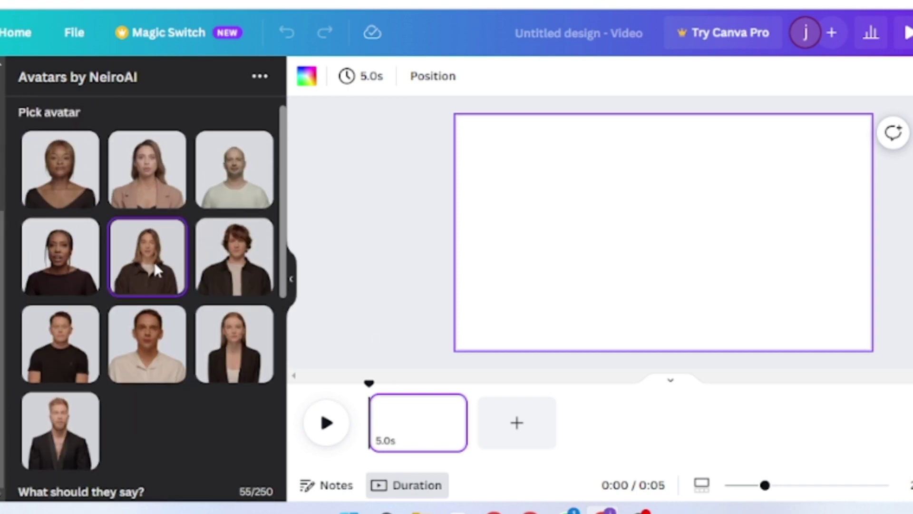
Replace the avatar's default script with Bard's intro script, filling 250/250 characters
scroll(154, 262, "down", 3)
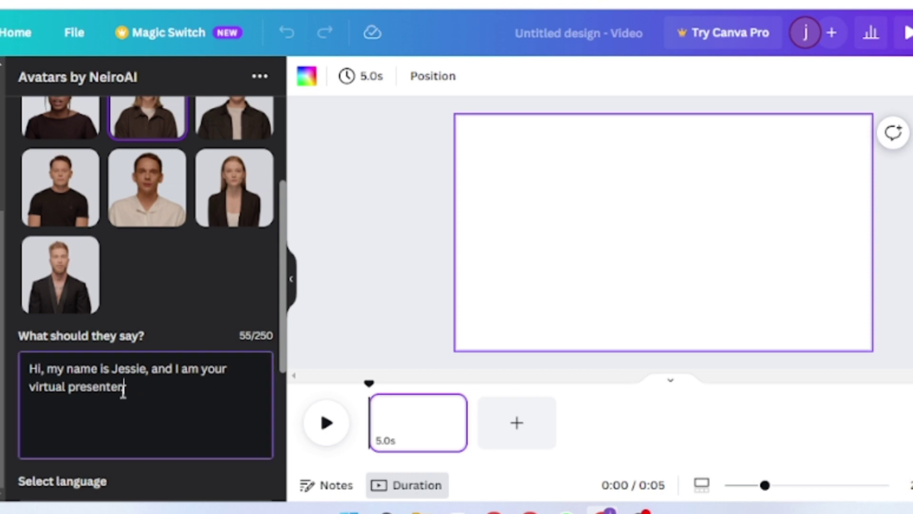
left_click_drag(109, 390, 28, 357)
key("BackSpace")
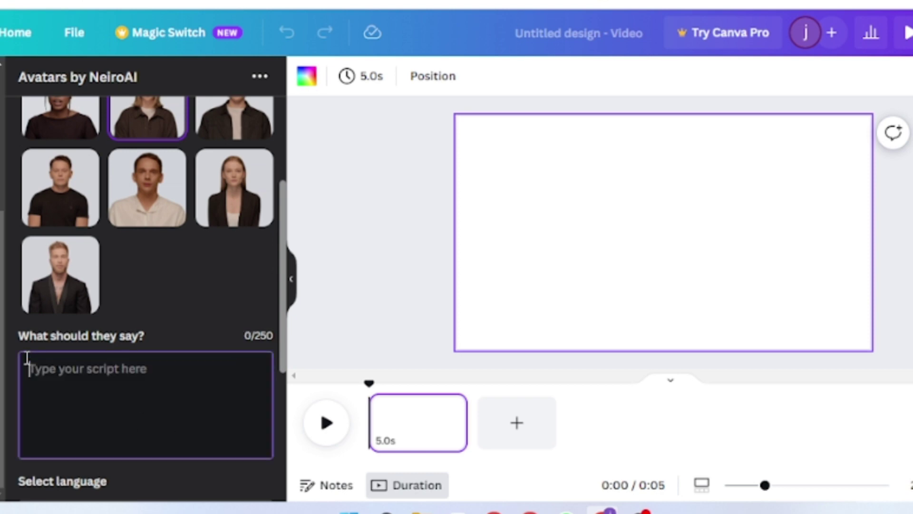
key("alt+Tab")
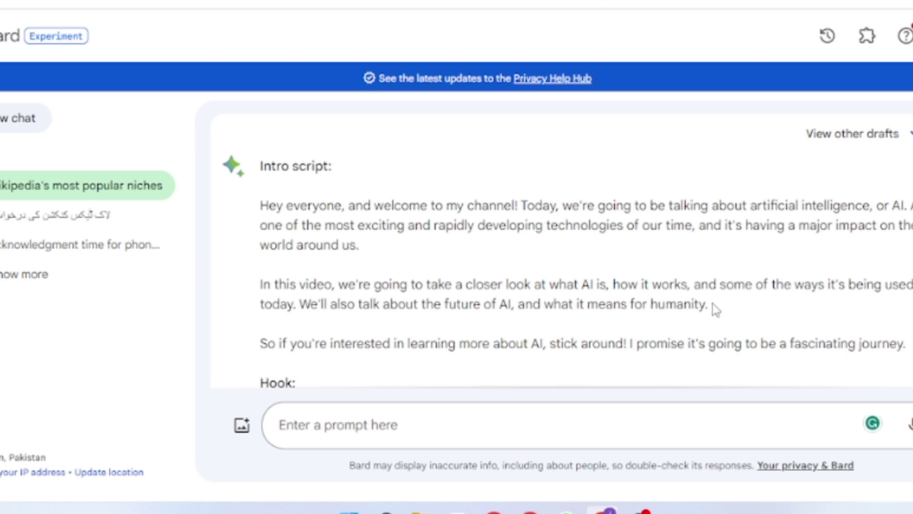
left_click_drag(710, 307, 263, 213)
key("alt+Tab")
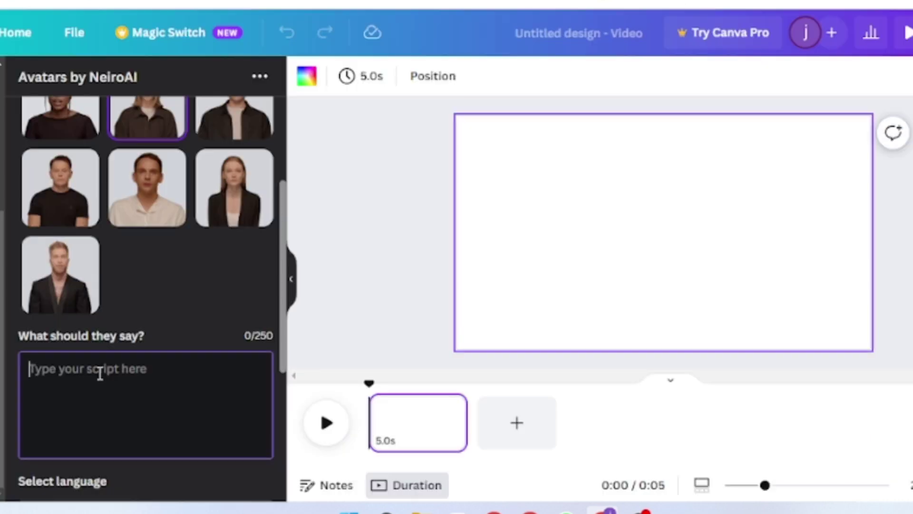
key("ctrl+v")
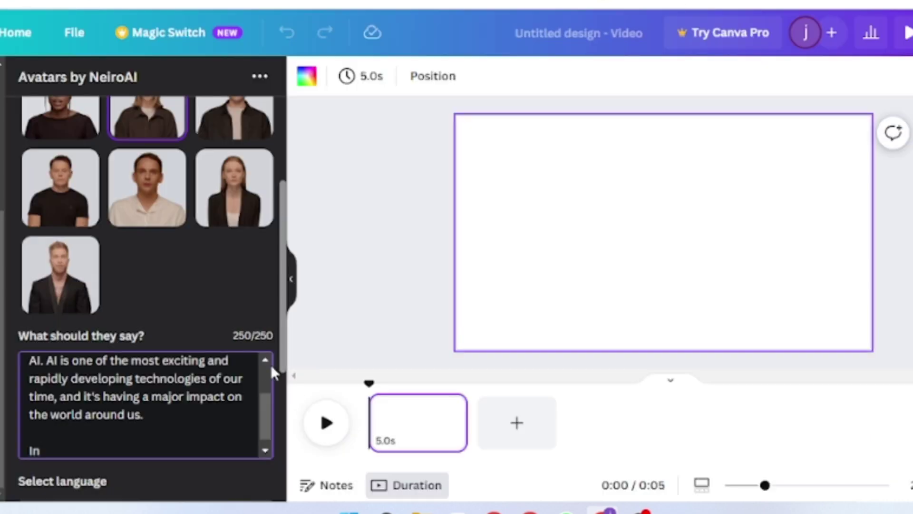
Keep us English as the avatar's speech language
scroll(288, 323, "down", 3)
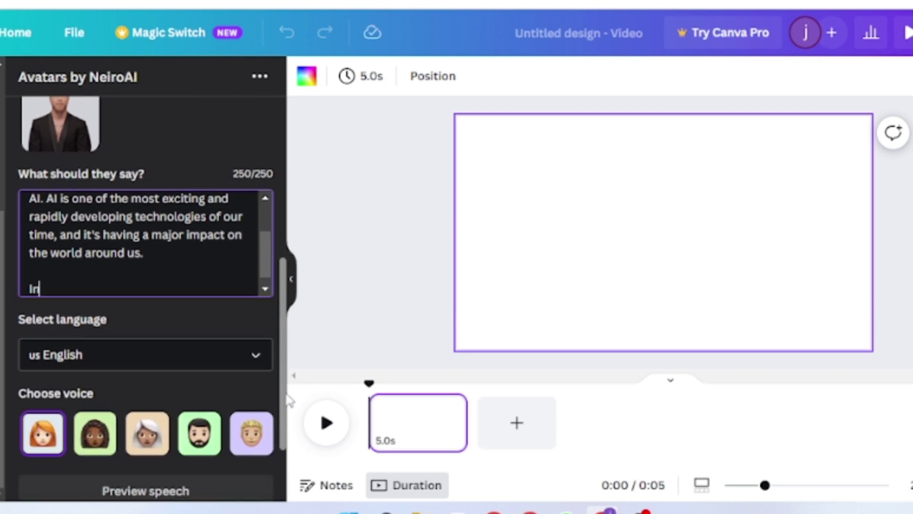
left_click(261, 363)
scroll(264, 240, "down", 3)
scroll(271, 223, "up", 5)
left_click(203, 161)
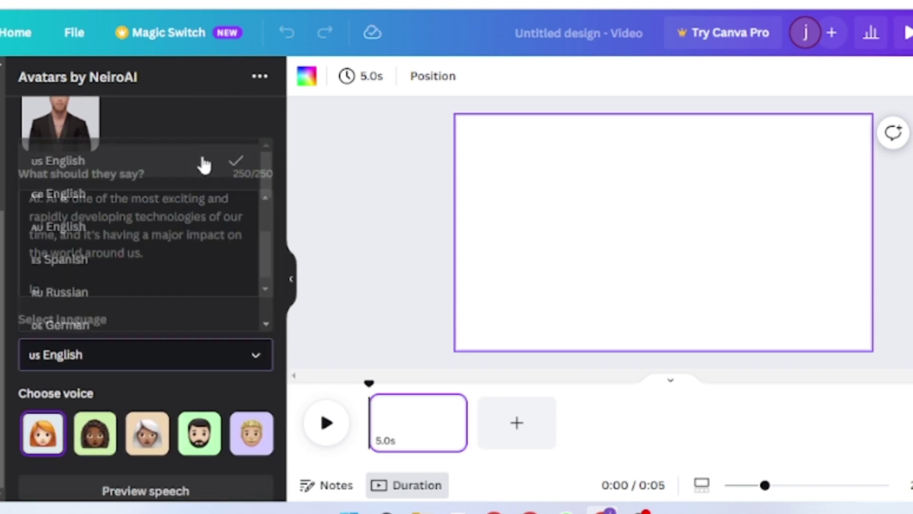
scroll(285, 430, "down", 2)
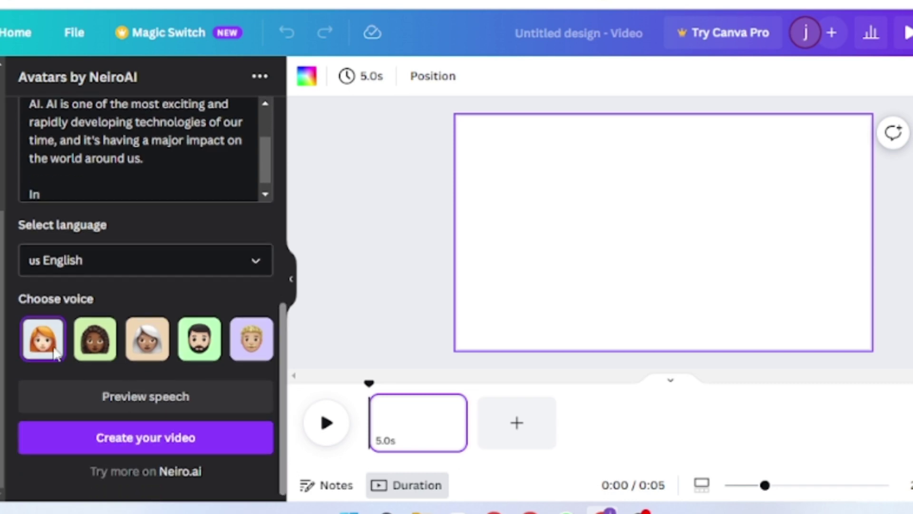
Generate the avatar video, enlarge it on the page, and preview it from the start
left_click(107, 445)
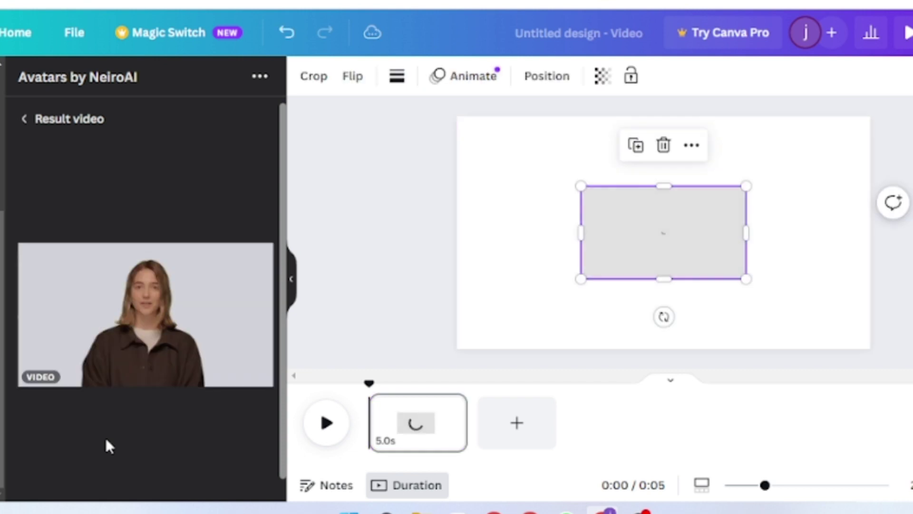
left_click_drag(746, 279, 804, 312)
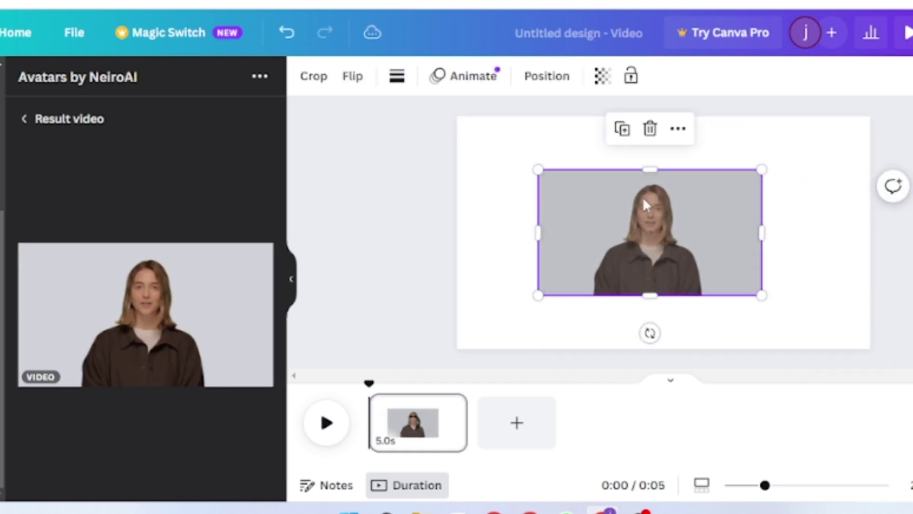
left_click(327, 423)
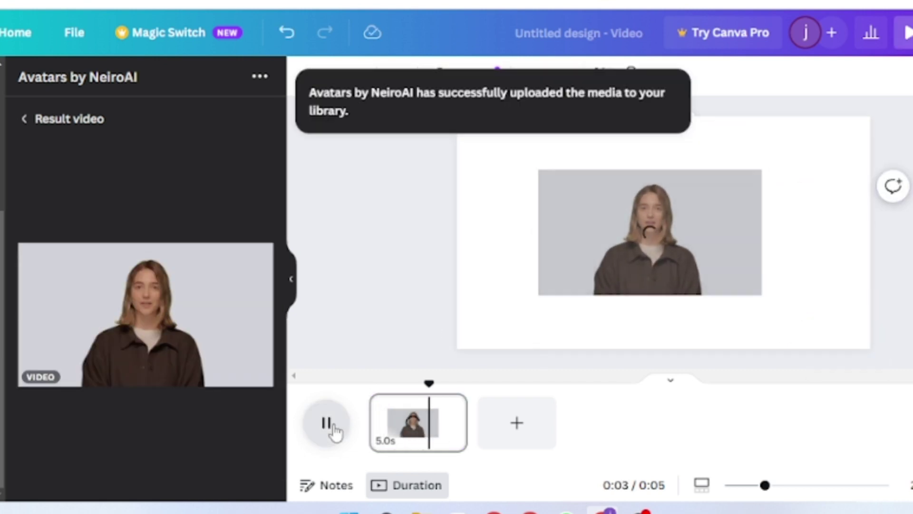
left_click(333, 434)
mouse_move(430, 379)
left_mouse_down()
mouse_move(367, 393)
mouse_move(367, 410)
left_mouse_up()
left_click(326, 422)
left_click(325, 426)
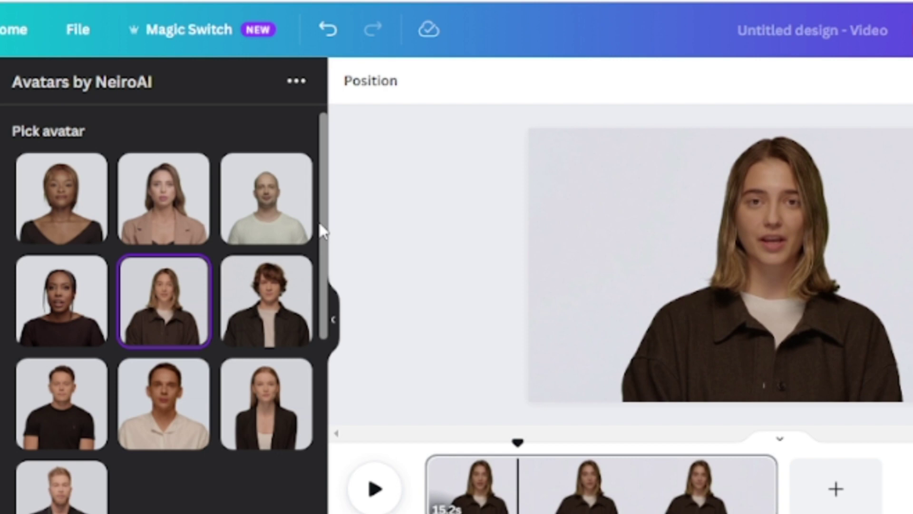
Select and delete the old avatar script text
left_click_drag(319, 223, 317, 359)
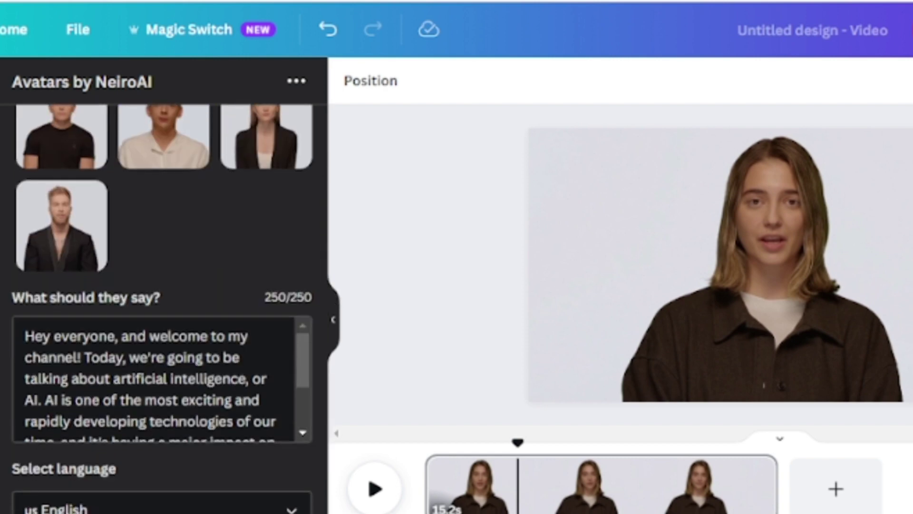
left_click_drag(25, 337, 312, 434)
key("BackSpace")
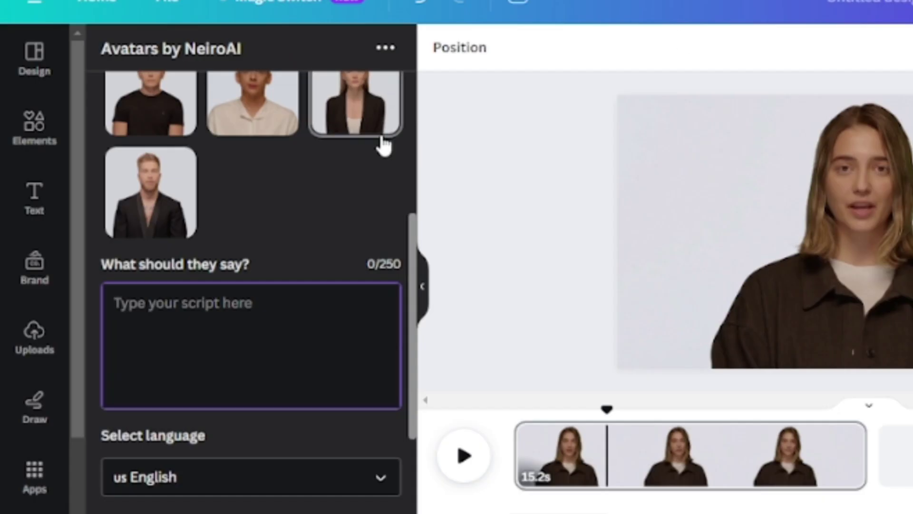
Paste Bard's Artificial Intelligence article as the script, remove the blank line, and generate the avatar video
left_click(226, 336)
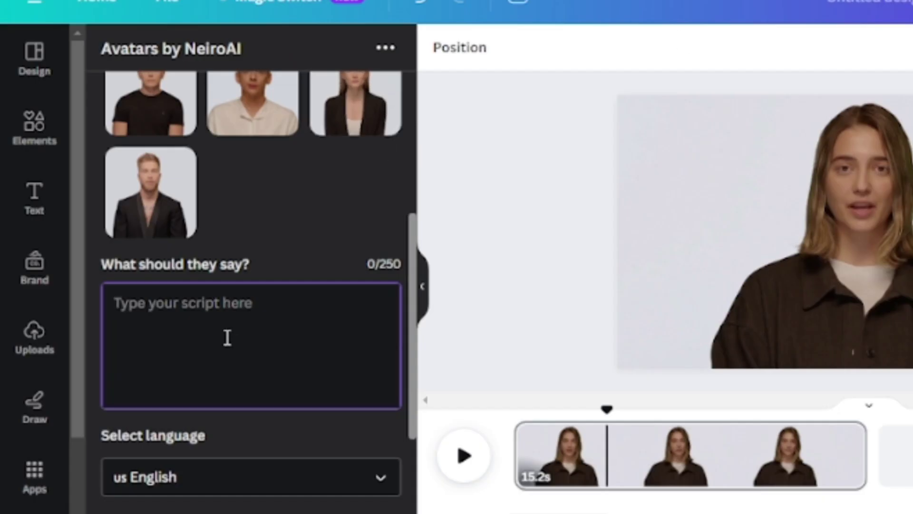
type("Artificial Intelligence  Artificial intelligence (AI) is the field of study that develops intelligent agents, which are systems that can reason, learn, and act autonomously. AI research has been highly successful in developing effective techniques f")
scroll(242, 328, "up", 2)
key("Delete")
scroll(332, 276, "down", 5)
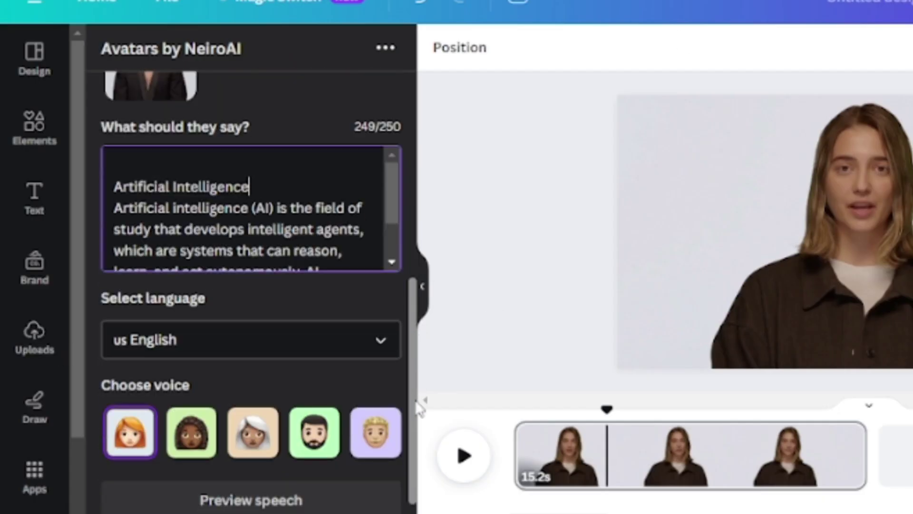
left_click(224, 482)
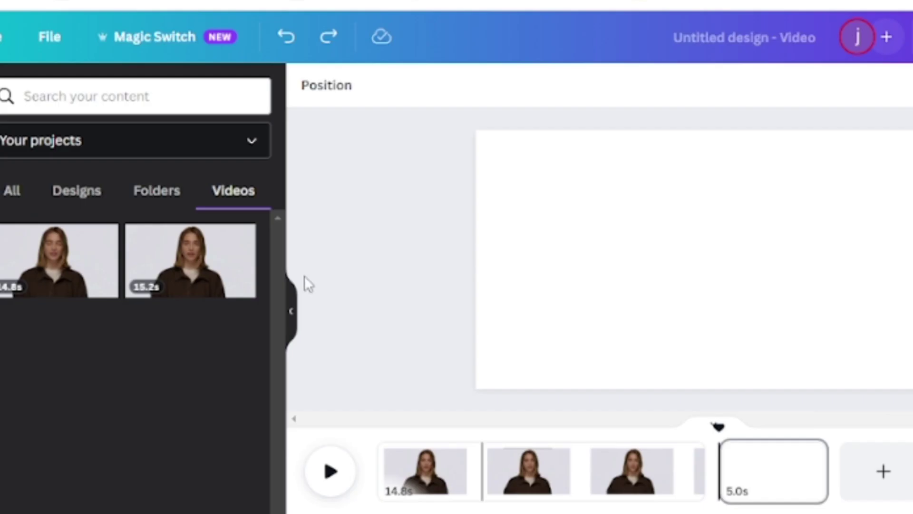
Add the 14.8s avatar clip to the blank page and start Background Remover
left_click(75, 264)
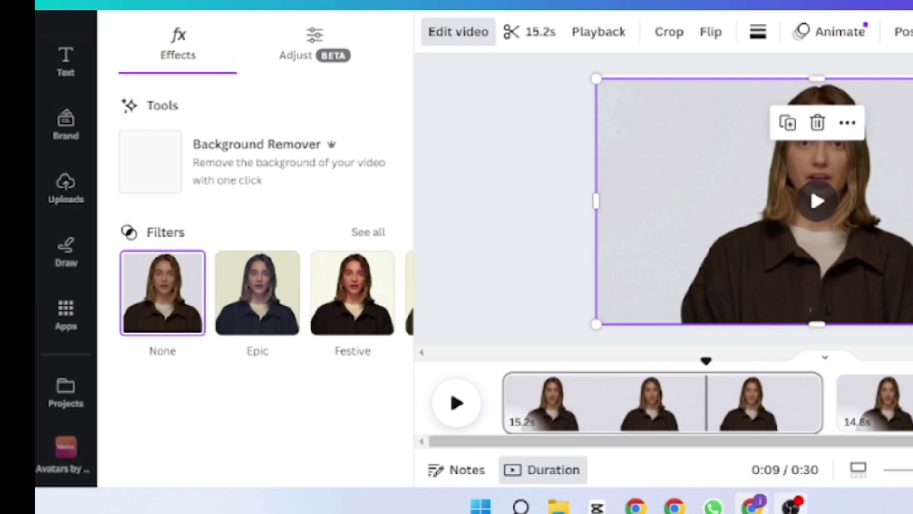
left_click(267, 137)
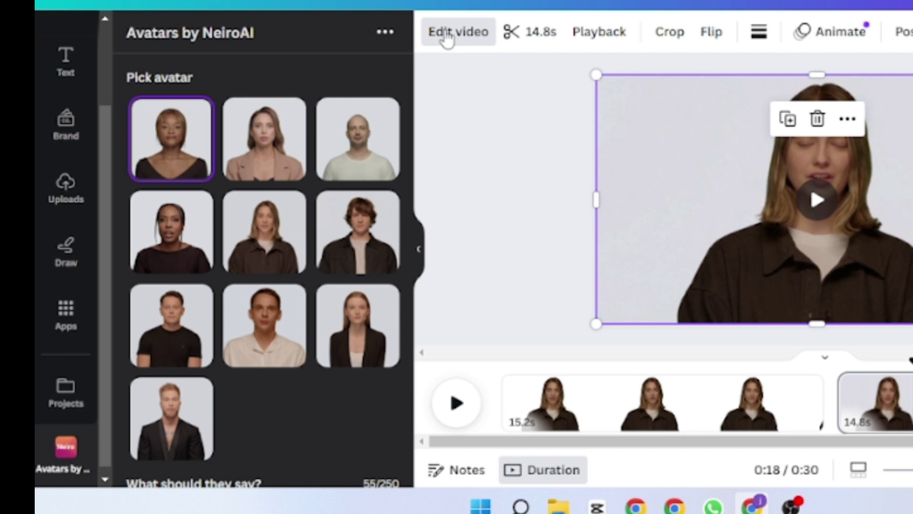
Run Edit video's Background Remover on the second avatar clip
left_click(447, 38)
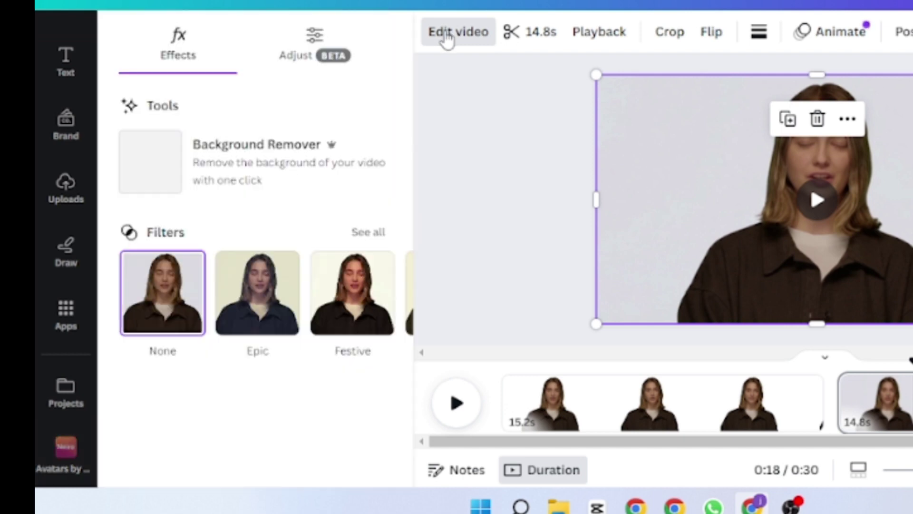
left_click(231, 152)
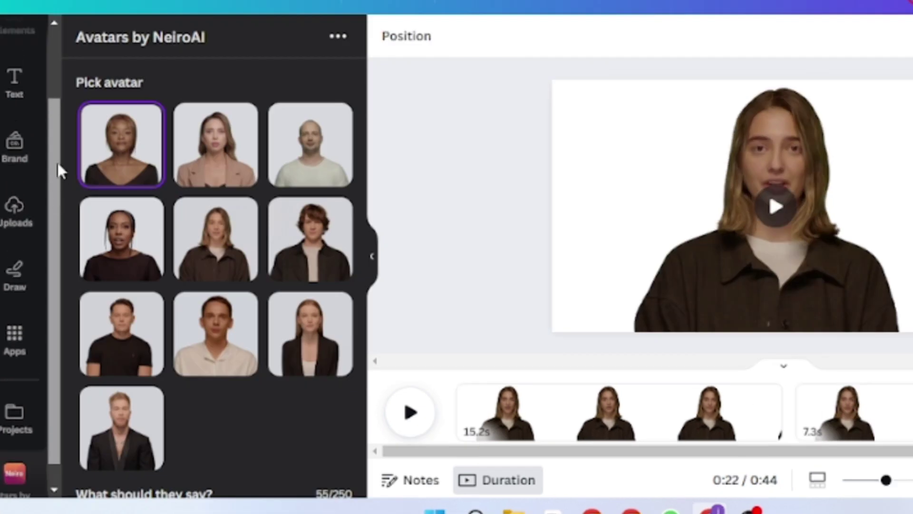
Search Elements for 'studio b' and place a studio video on the page
scroll(58, 161, "up", 3)
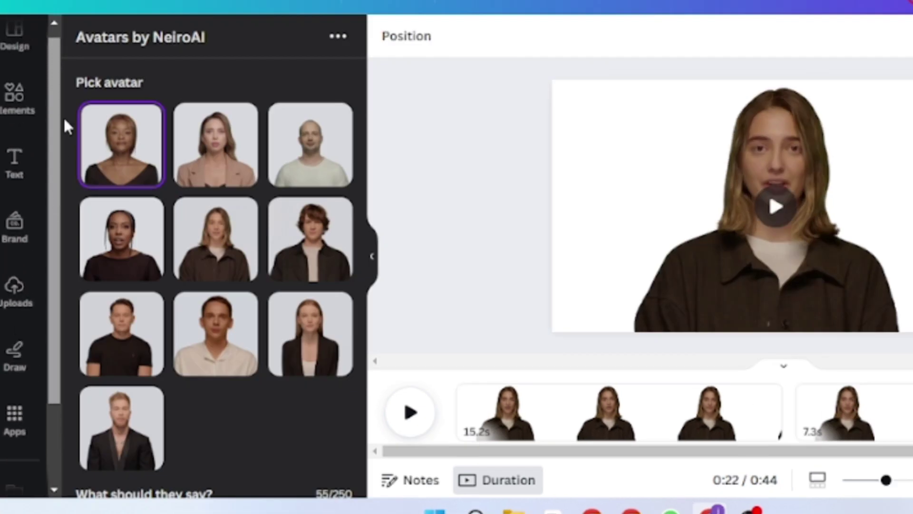
left_click(28, 113)
left_click(166, 40)
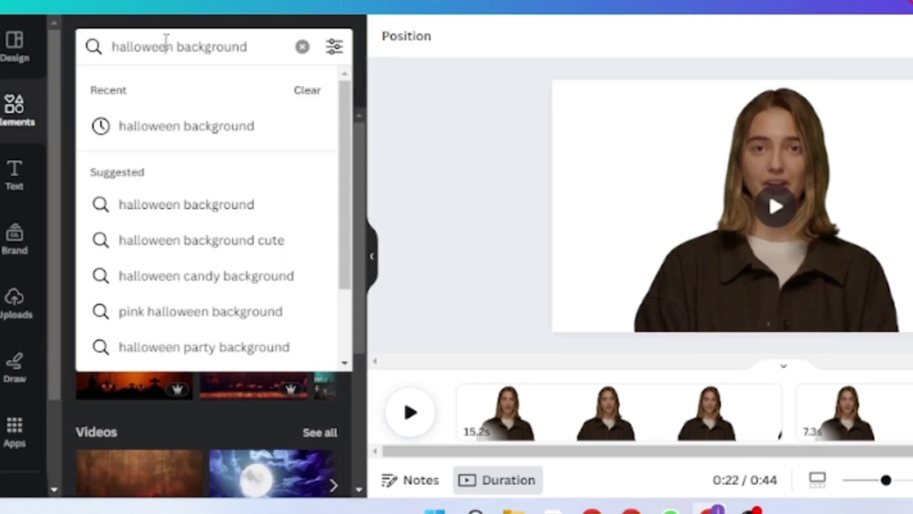
left_click(303, 47)
type("stu")
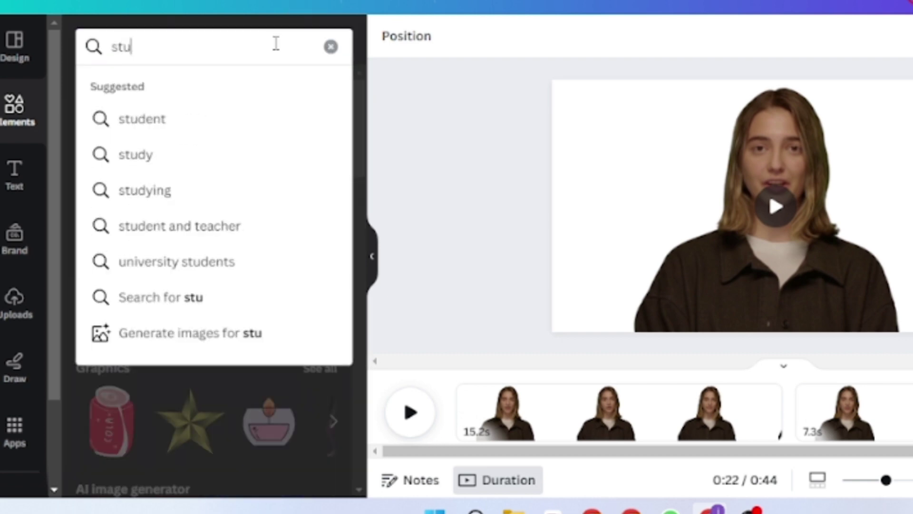
type("dio b")
left_click(218, 129)
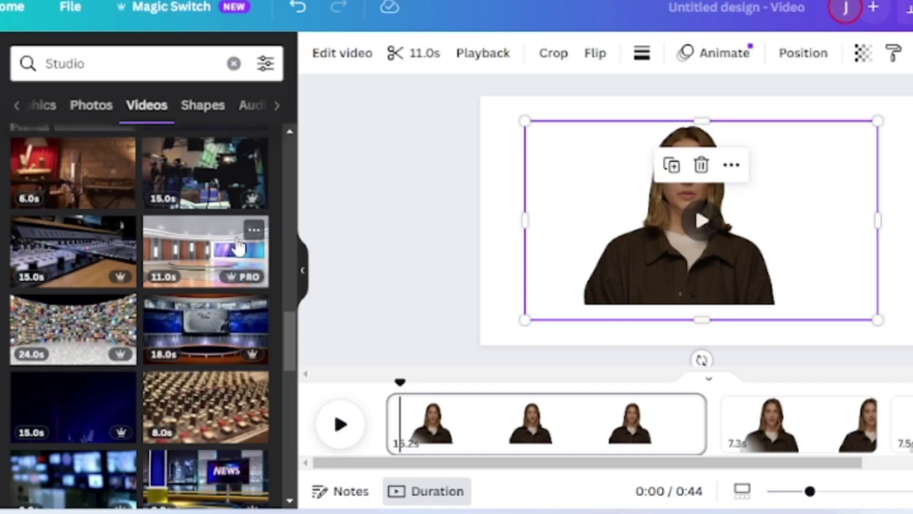
left_click_drag(238, 246, 609, 157)
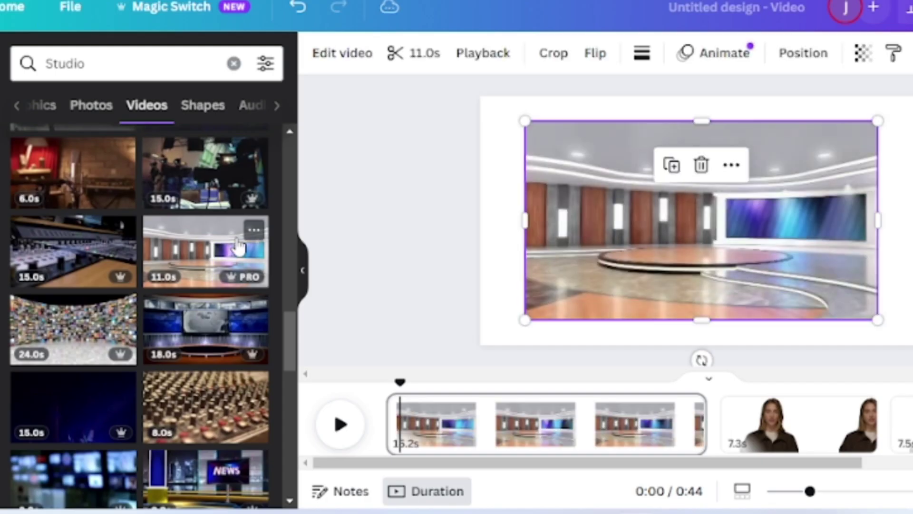
Set the studio video as the page background and move the presenter lower and left
right_click(635, 187)
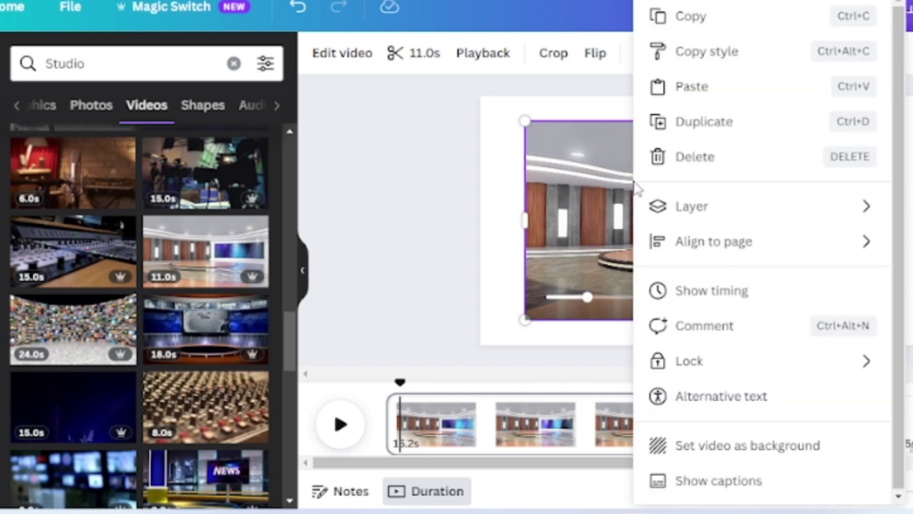
left_click(690, 444)
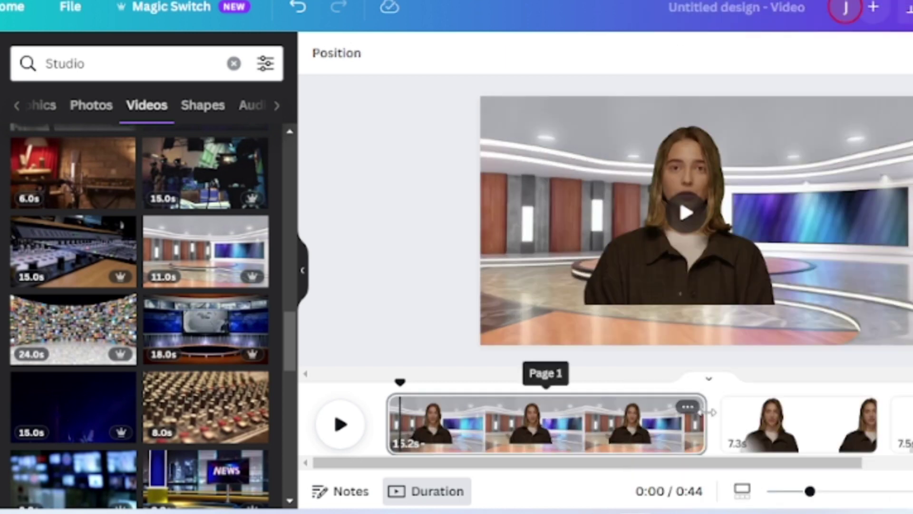
left_click_drag(672, 258, 563, 296)
Search Elements for rectangle frames and add a landscape frame to the page
left_click(430, 126)
left_click(233, 64)
type("re")
left_click(129, 143)
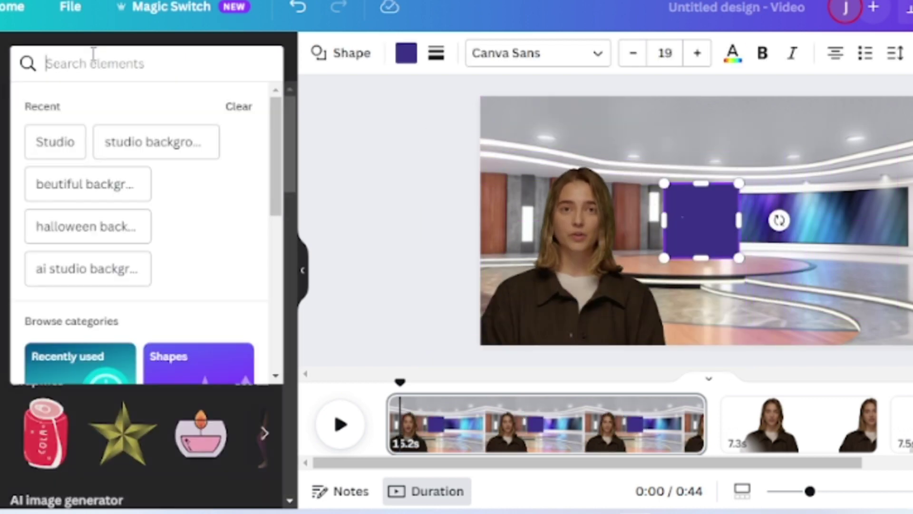
type("re")
left_click(53, 258)
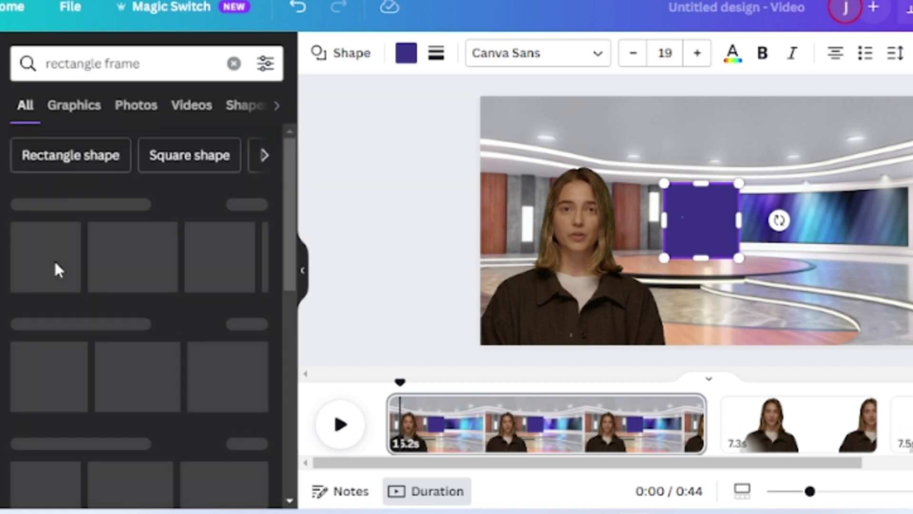
left_click(56, 267)
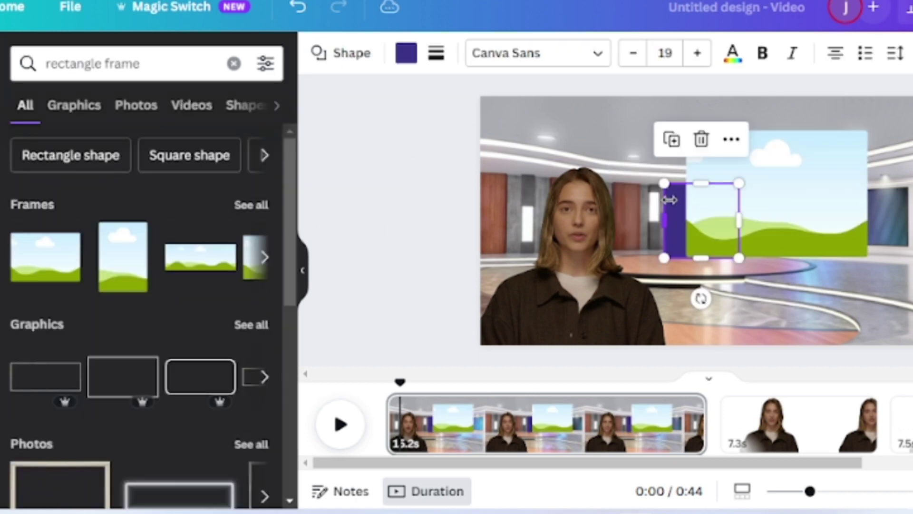
Search Elements for 'Artificial intelligence' videos to find the robot clip
left_click(409, 148)
left_click(234, 64)
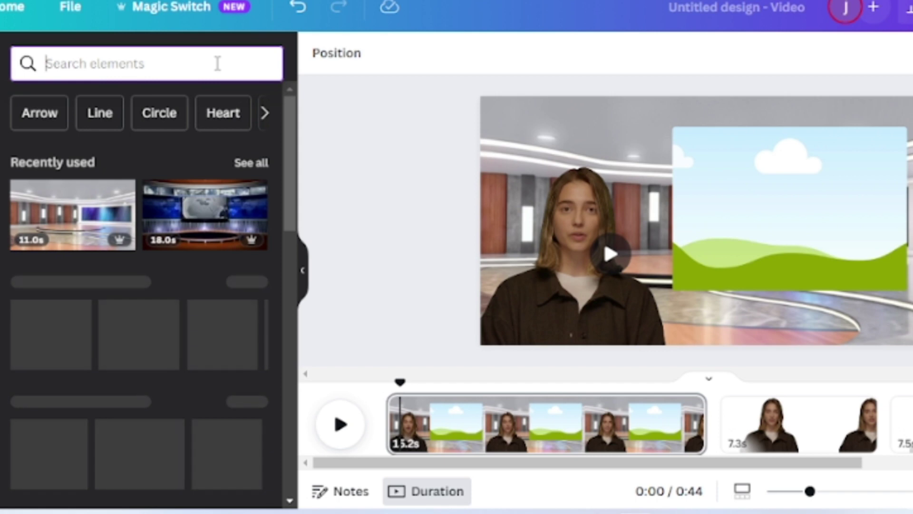
type("a")
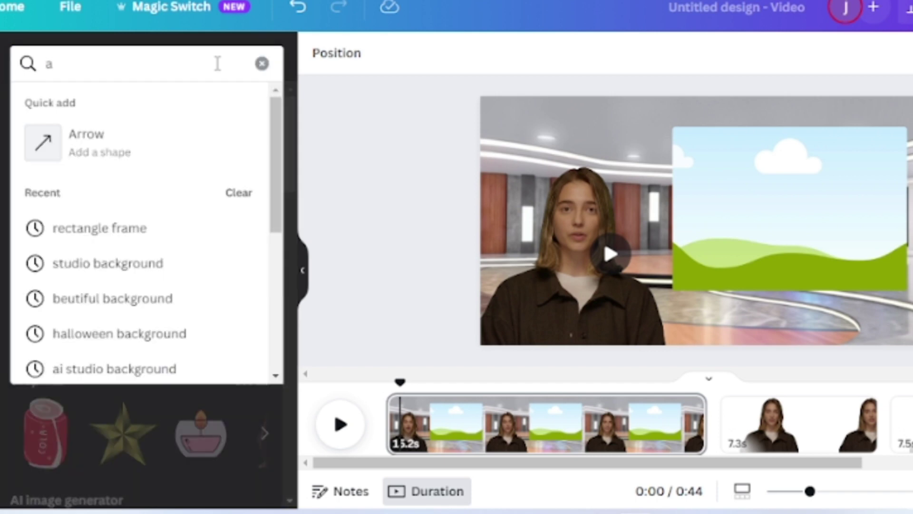
type("i")
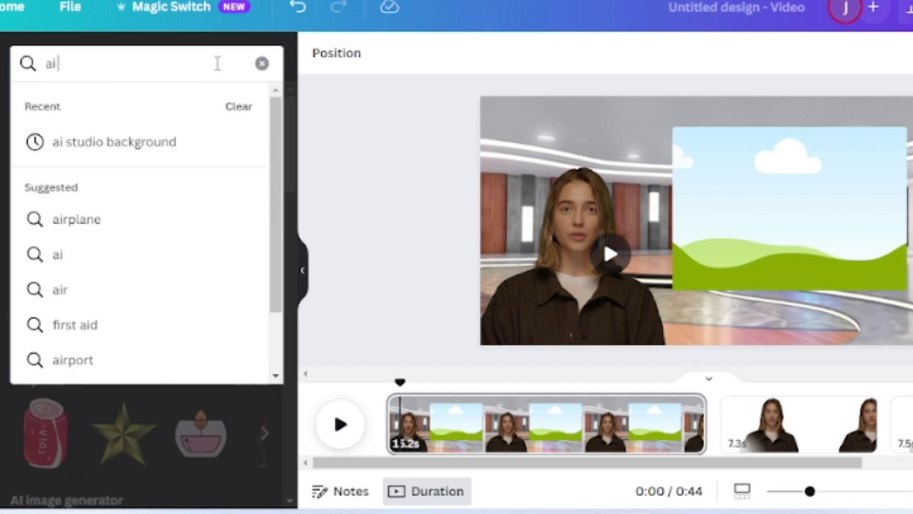
key("Return")
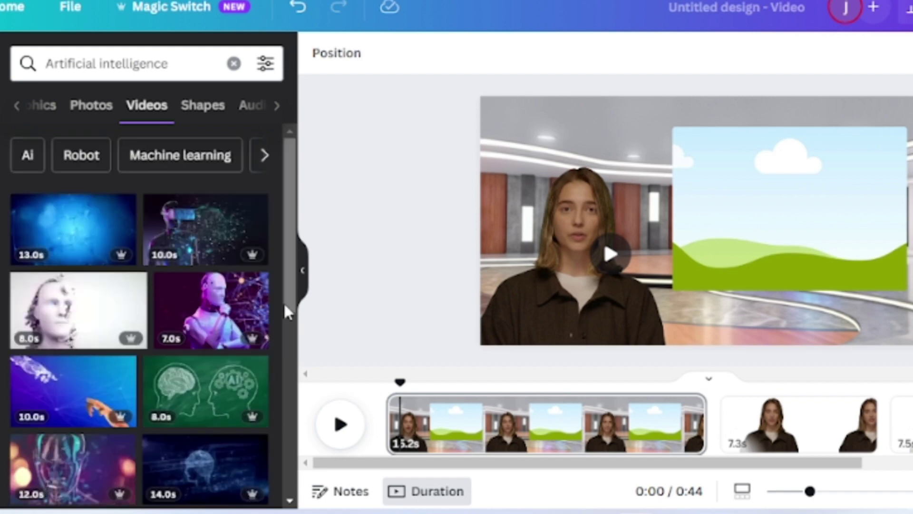
scroll(285, 299, "down", 1)
scroll(297, 293, "up", 1)
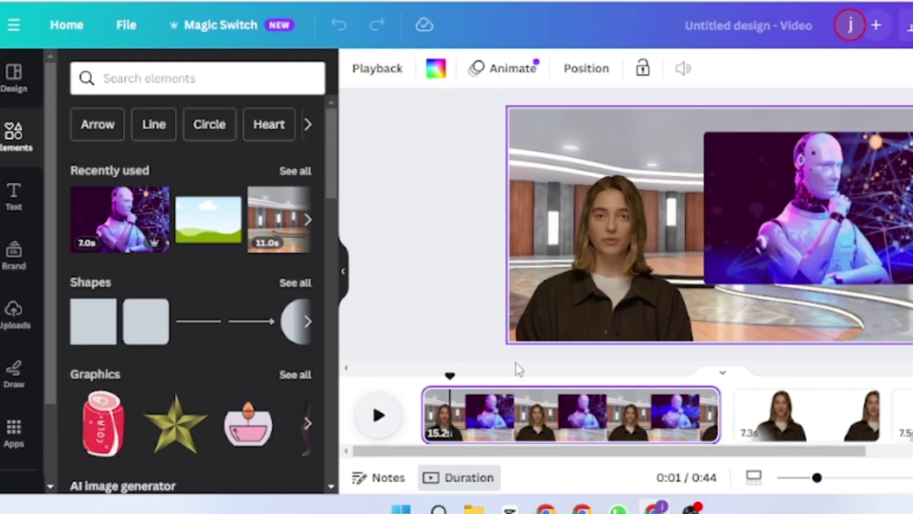
On the second clip, add the 29.0s AI network video and set it as background
left_click_drag(467, 379, 510, 381)
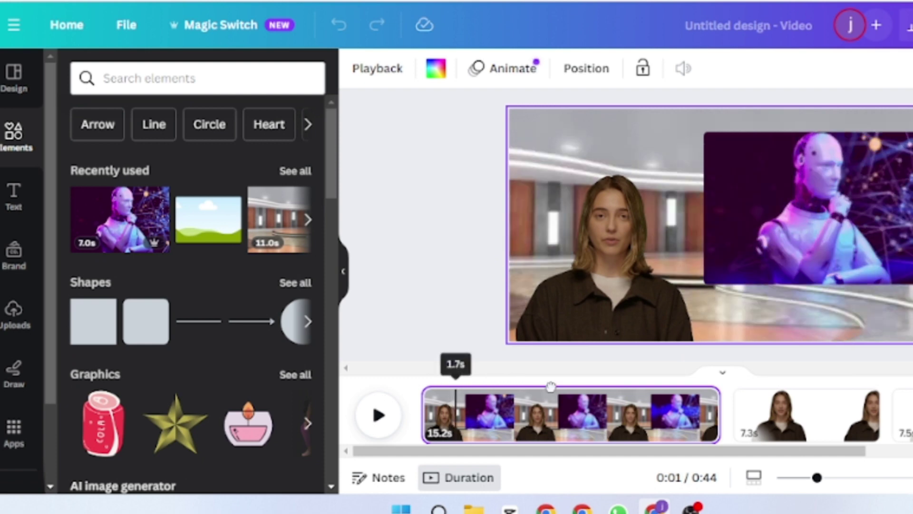
left_click(755, 432)
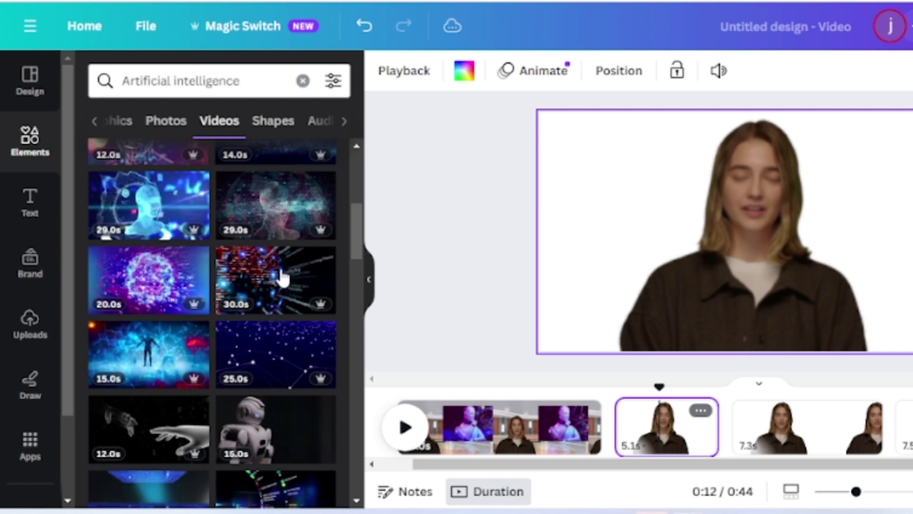
left_click(279, 214)
right_click(737, 443)
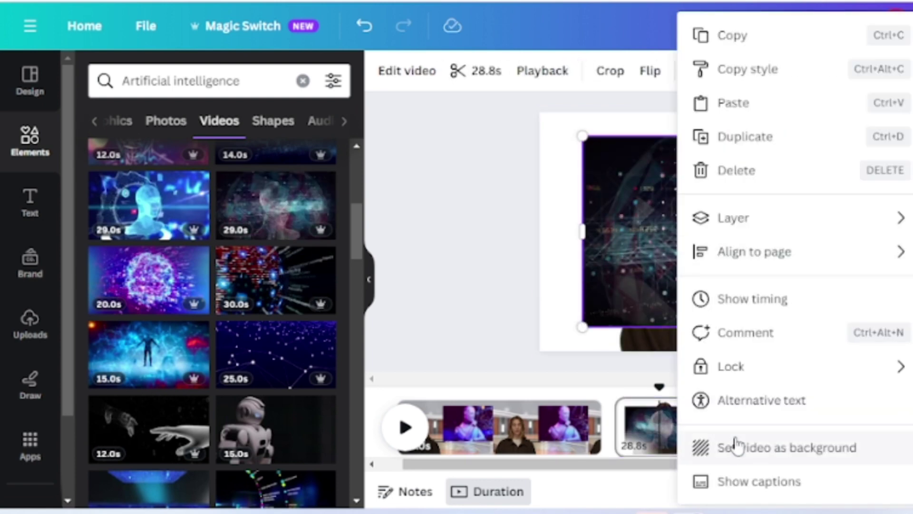
left_click(737, 447)
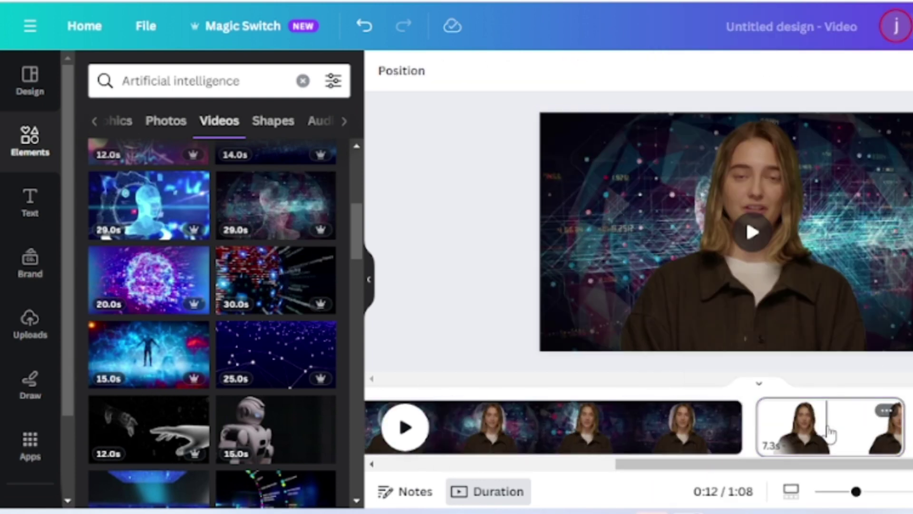
Drop the AI-head video onto the last 7.3s page
left_click(829, 433)
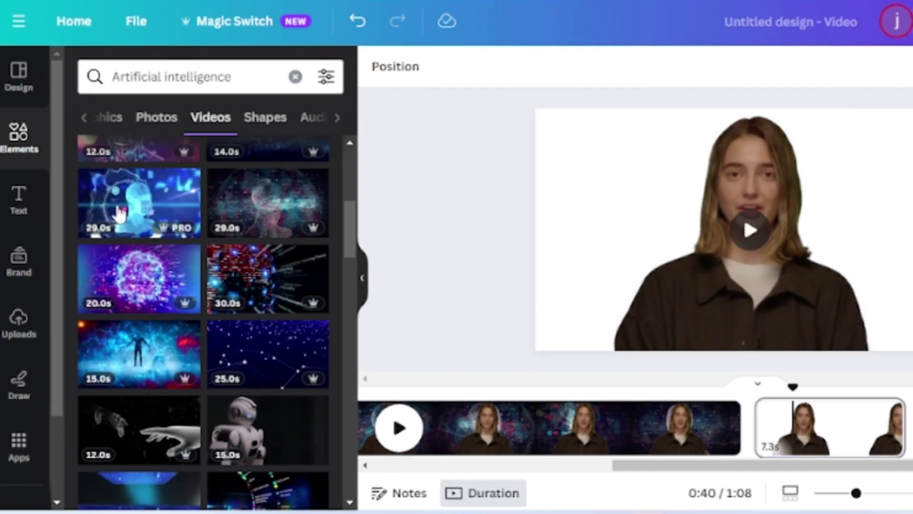
left_click_drag(131, 211, 683, 218)
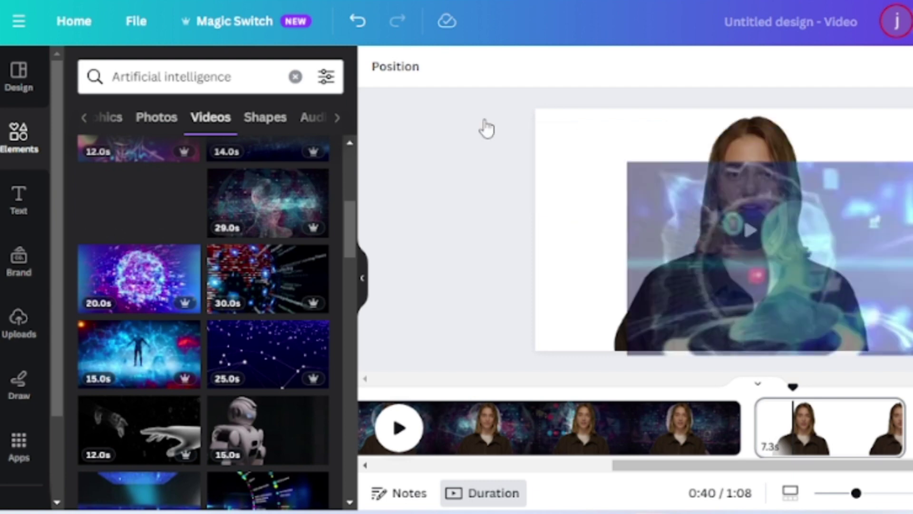
left_click_drag(486, 128, 652, 193)
right_click(652, 193)
Set the AI-head video as background and add a circle frame at the upper right
left_click(742, 466)
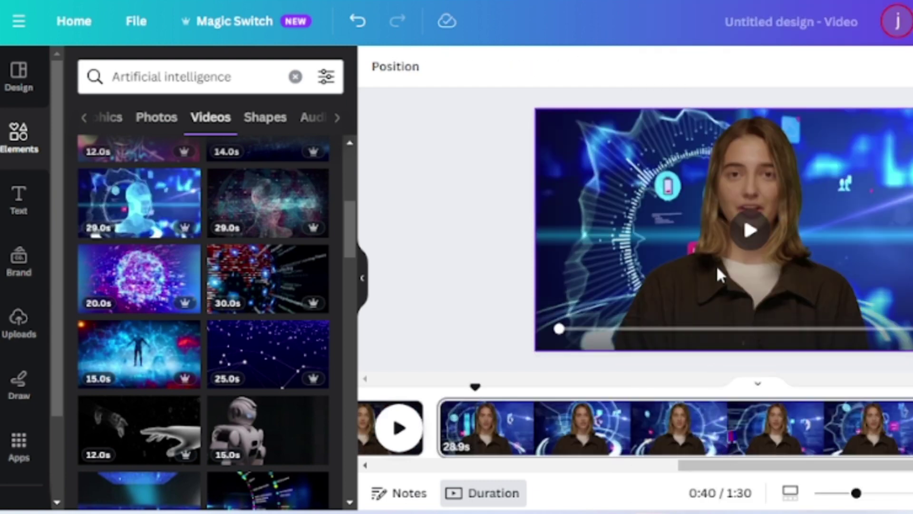
left_click(721, 266)
left_click(295, 76)
left_click(222, 133)
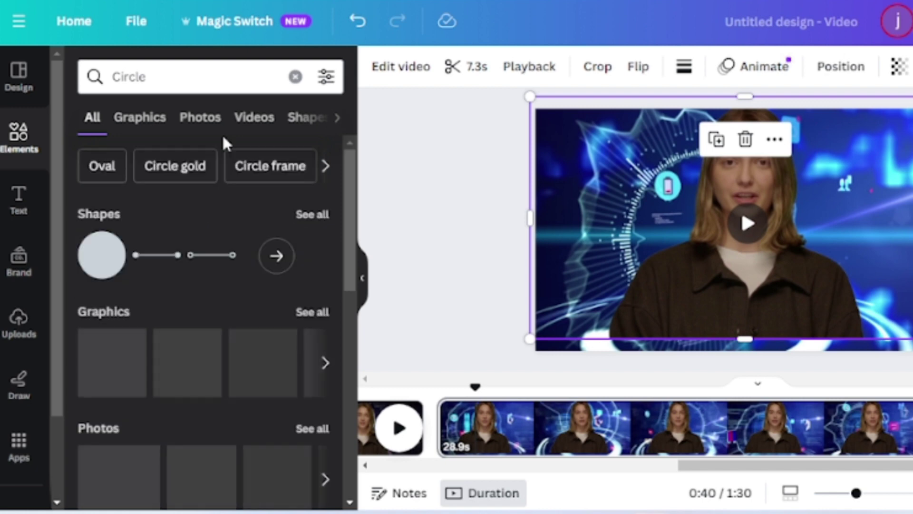
left_click(291, 172)
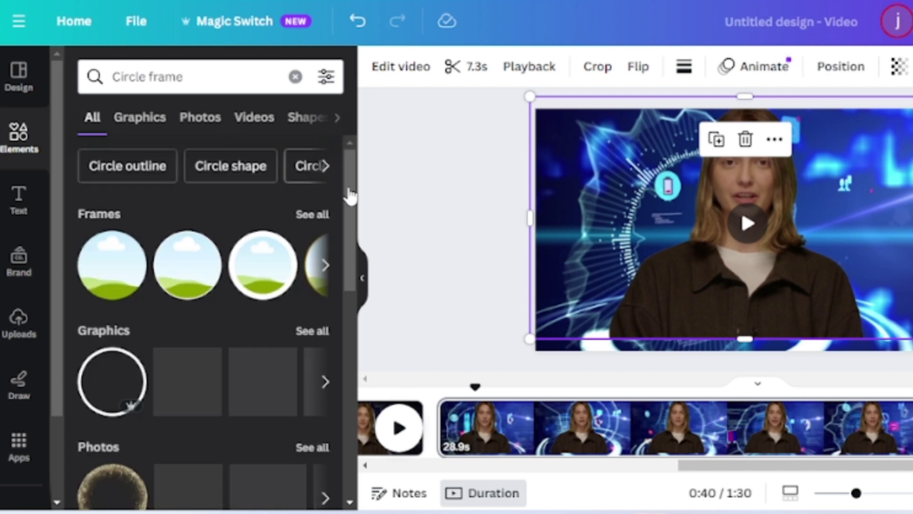
left_click(190, 264)
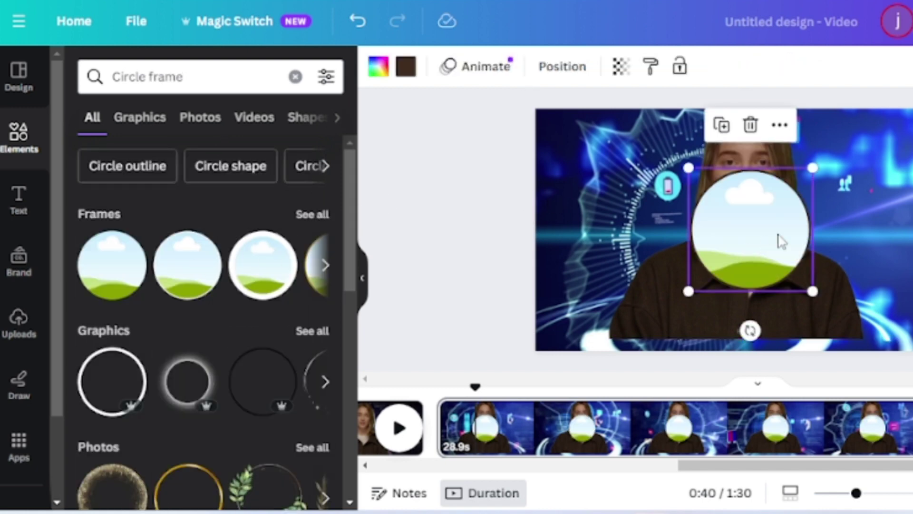
left_click_drag(781, 242, 897, 187)
Place the presenter video inside the circle frame and open the Share panel
left_click(741, 284)
left_click_drag(741, 285, 842, 226)
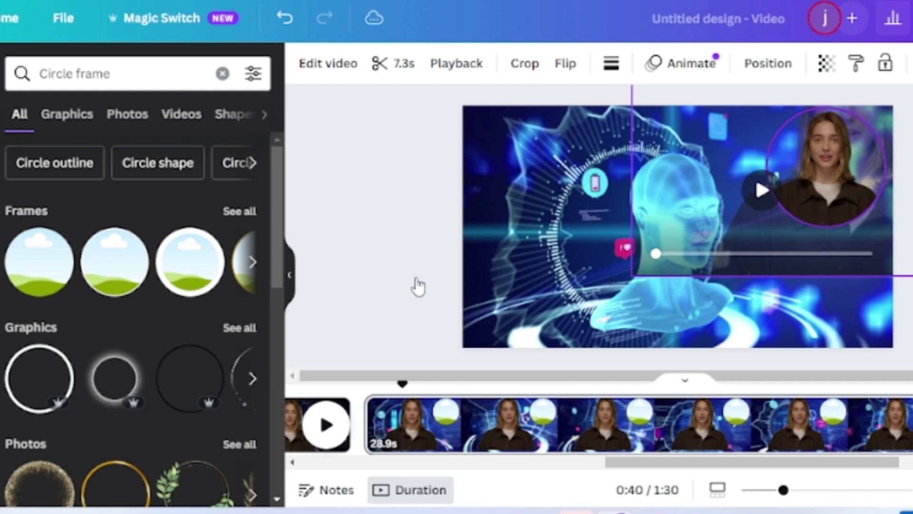
left_click(468, 357)
left_click(583, 463)
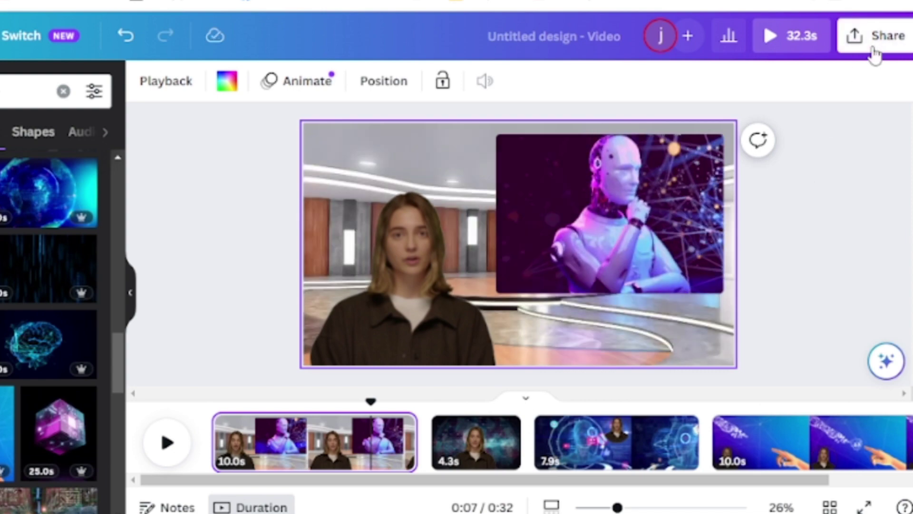
left_click(884, 34)
scroll(884, 377, "down", 3)
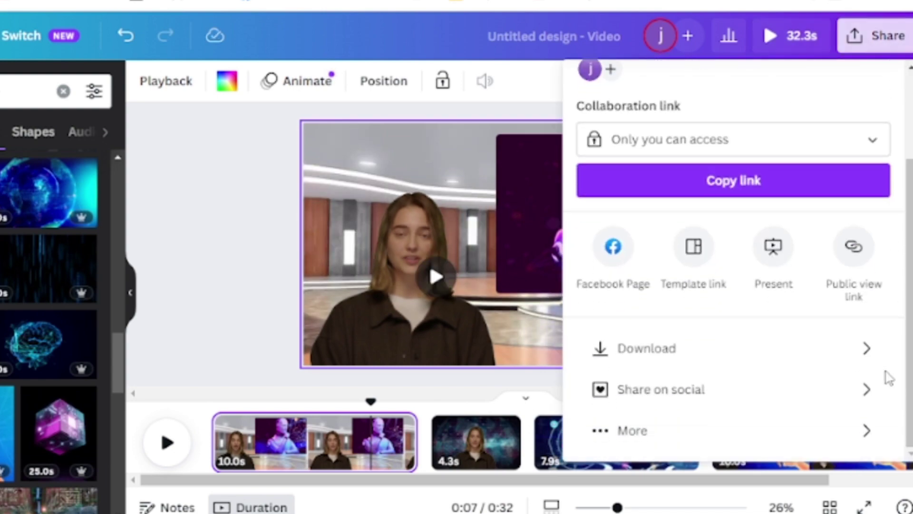